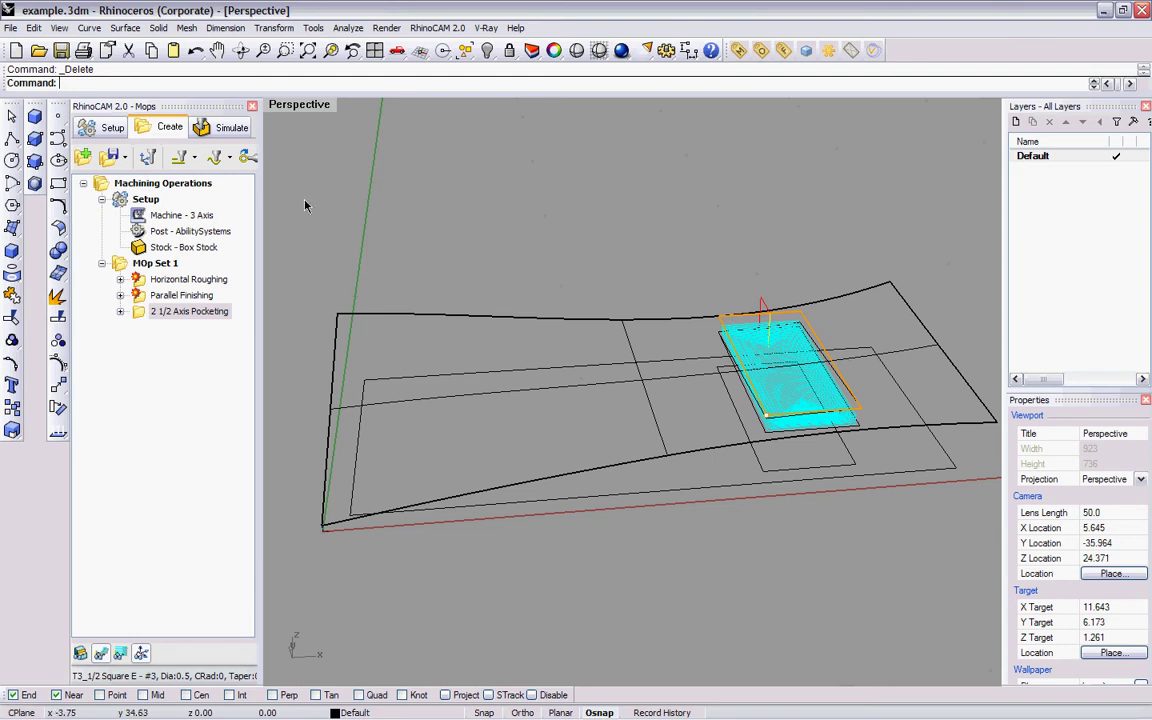
Step: Create a bounding box in world coordinates around the curved surface and the large base rectangle, using the four-viewport layout
double_click(297, 106)
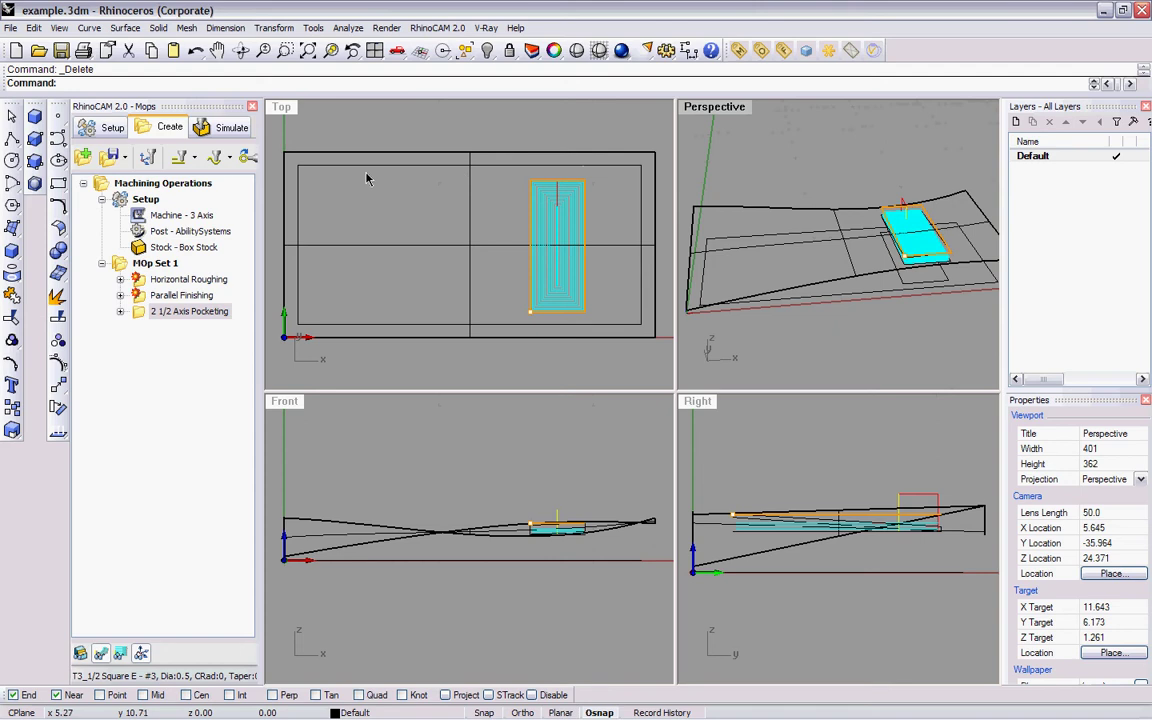
click(369, 169)
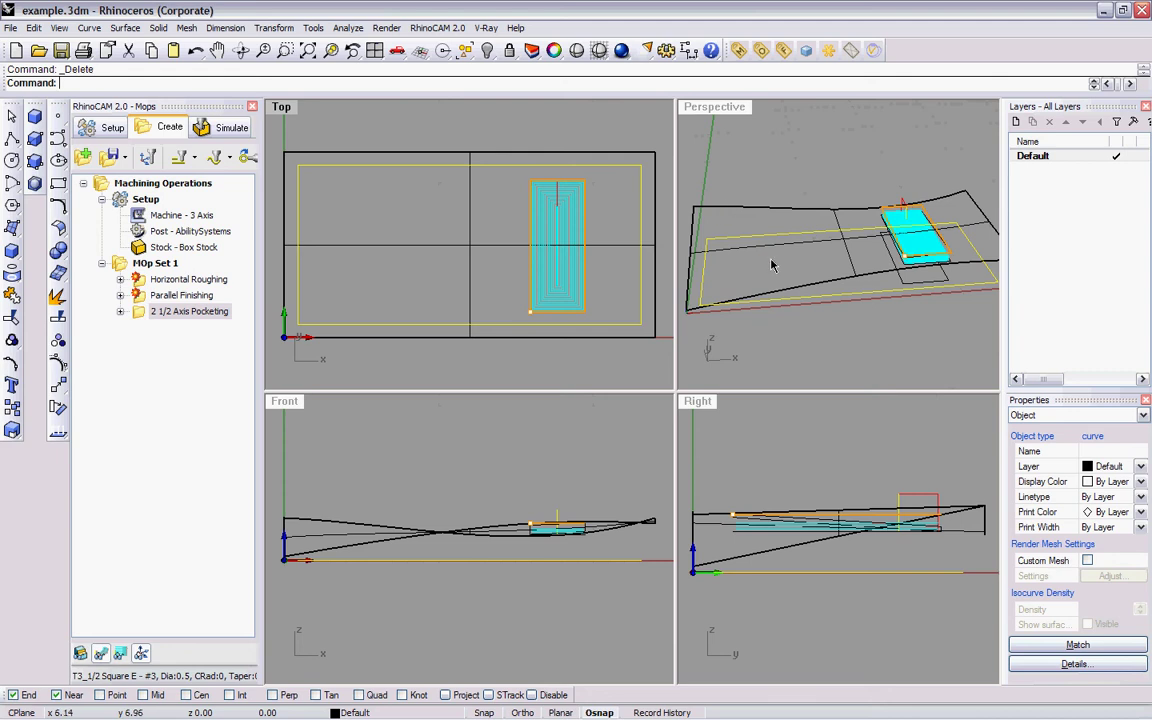
shift+click(697, 208)
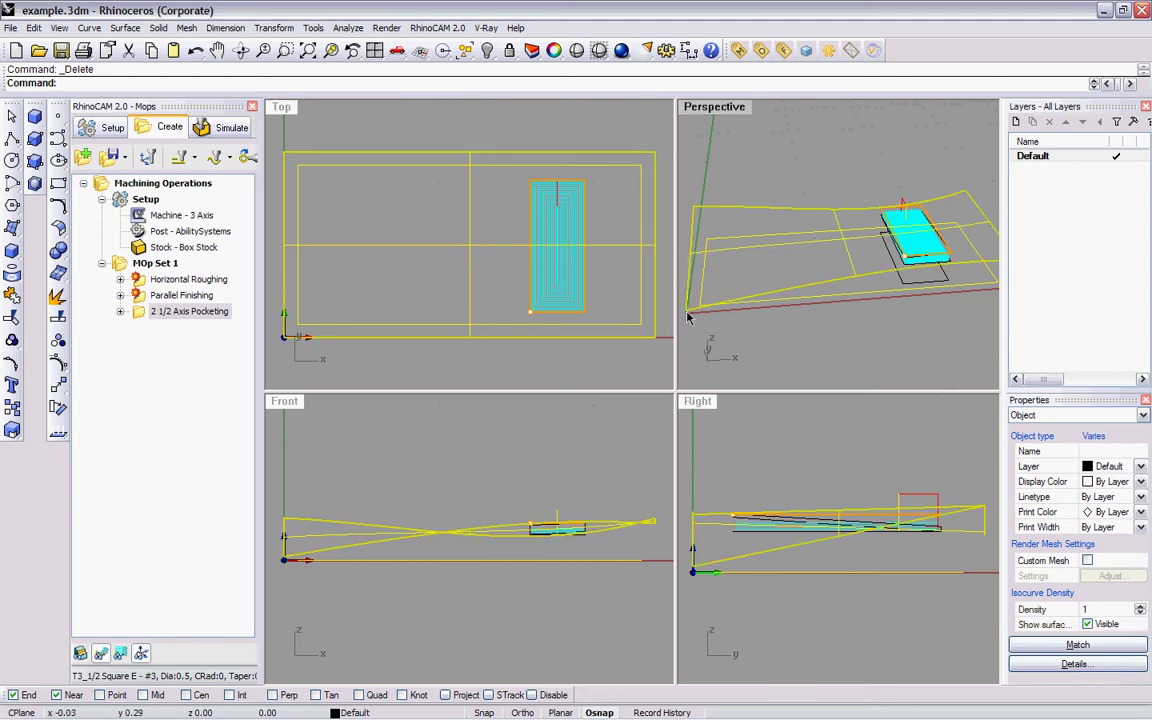
text(BoundingBox)
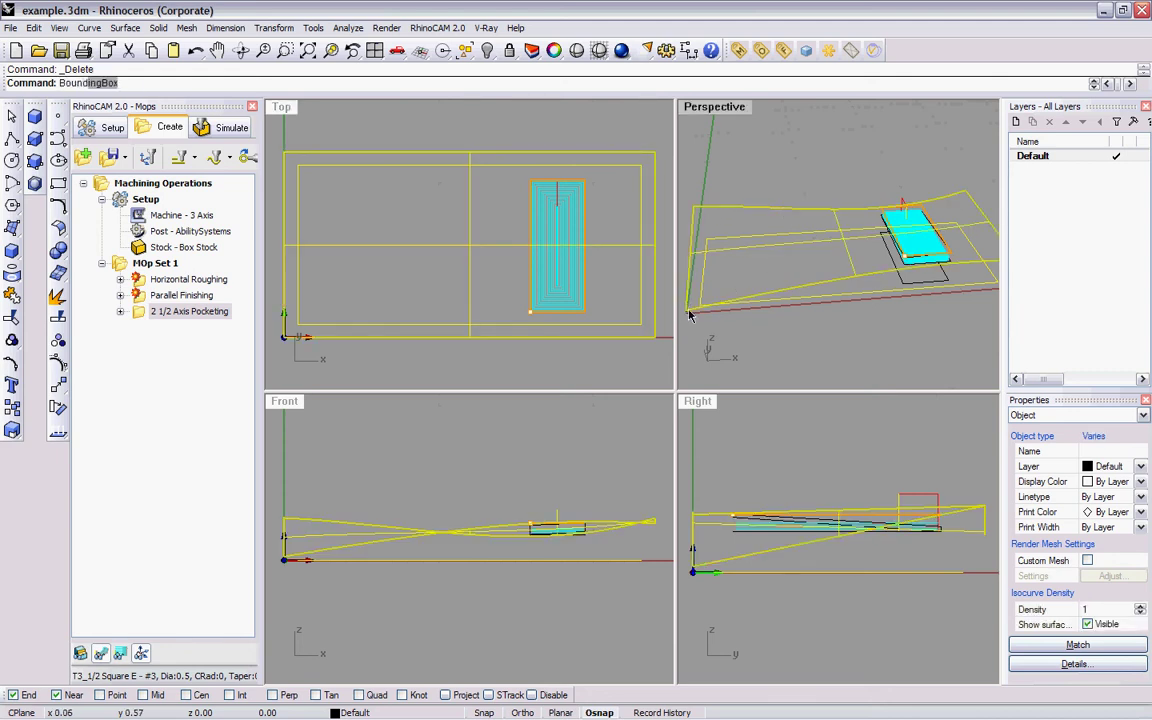
key(Return)
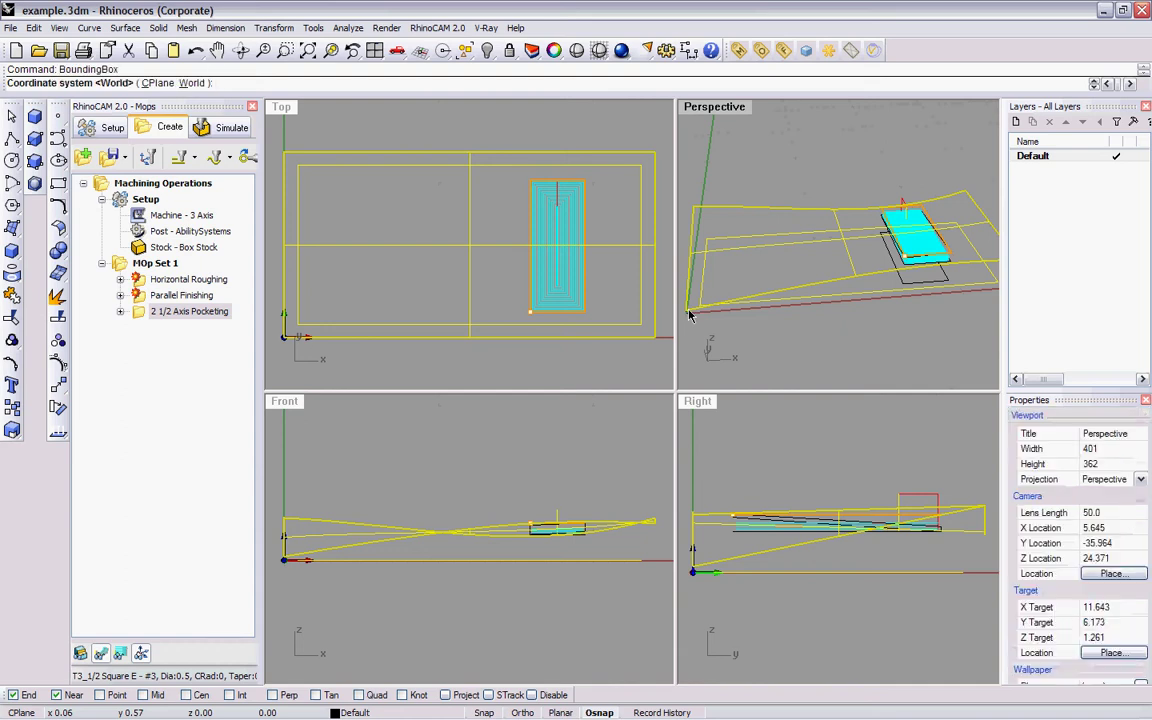
key(Return)
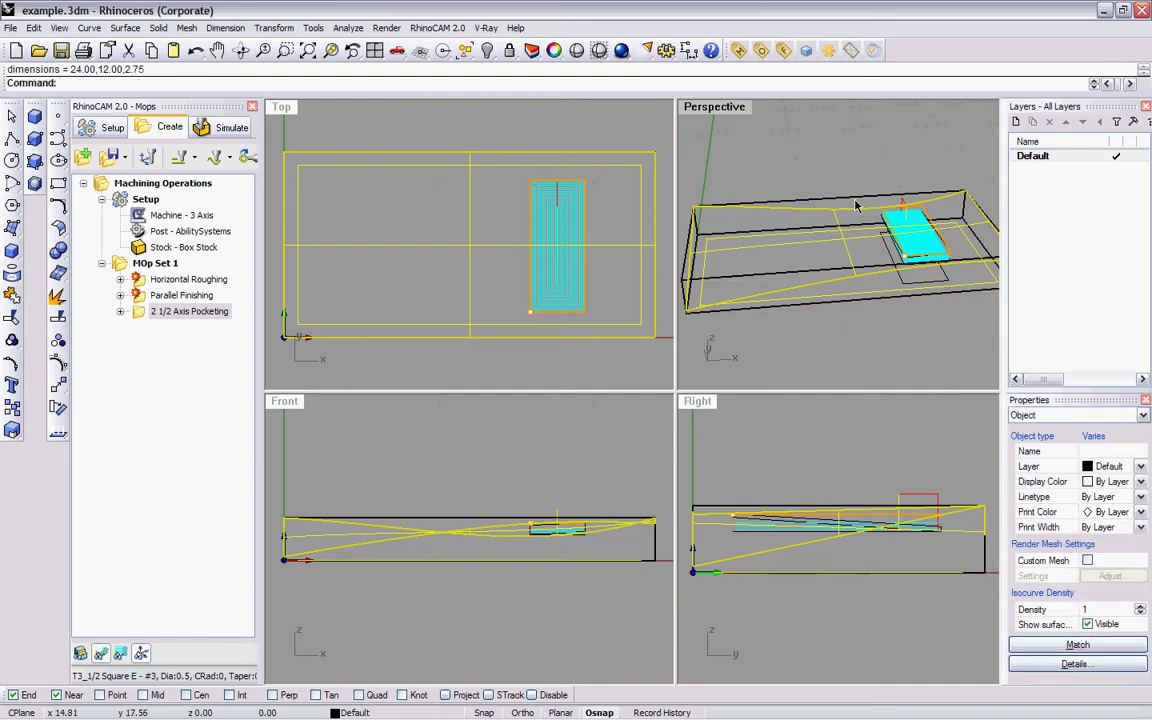
click(900, 198)
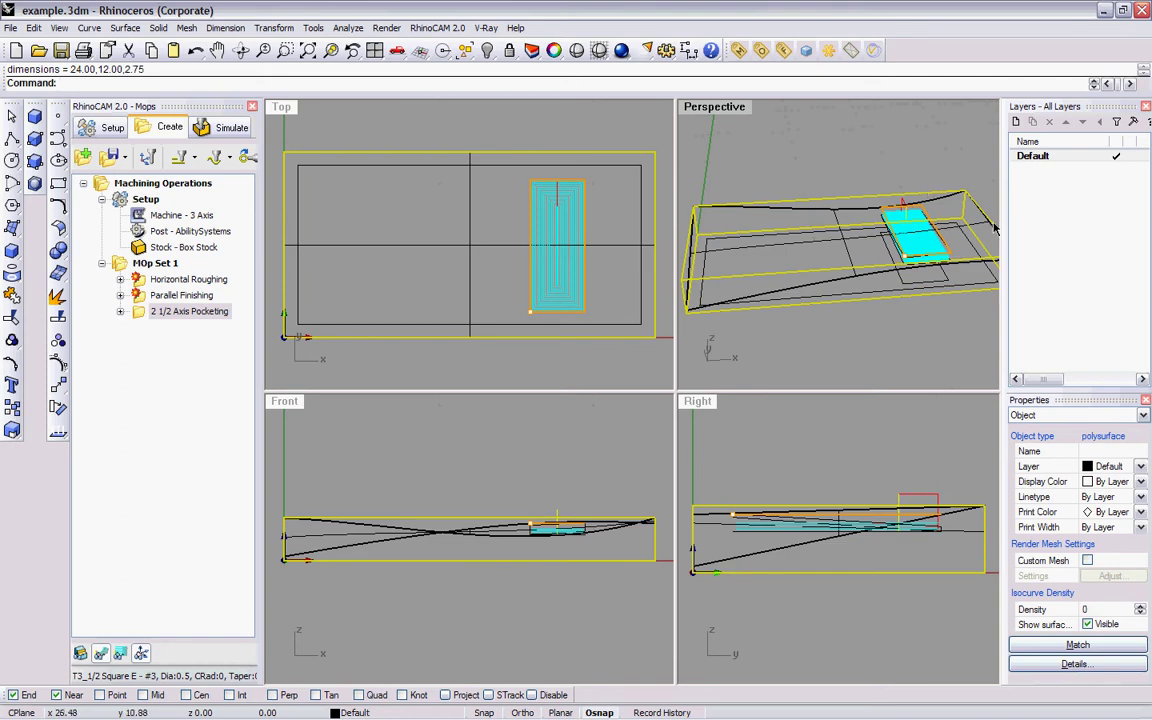
Step: Copy the large base rectangle vertically from the bounding box's bottom corner to the top corner directly above it
click(830, 299)
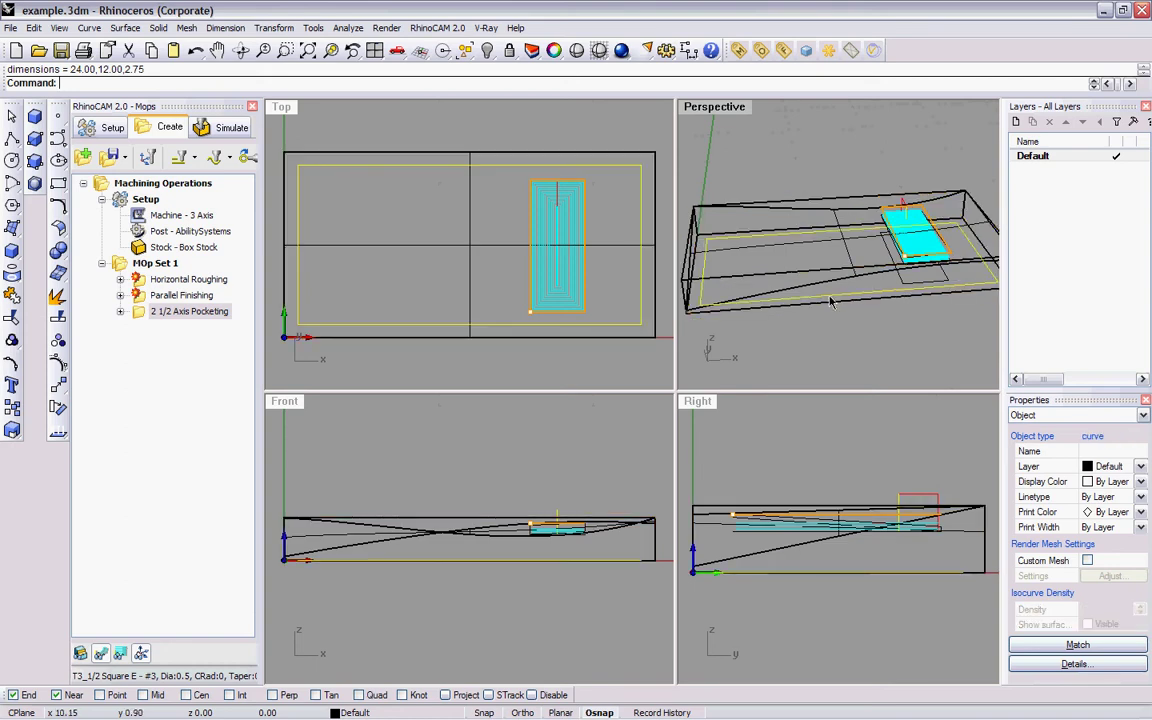
text(Copy)
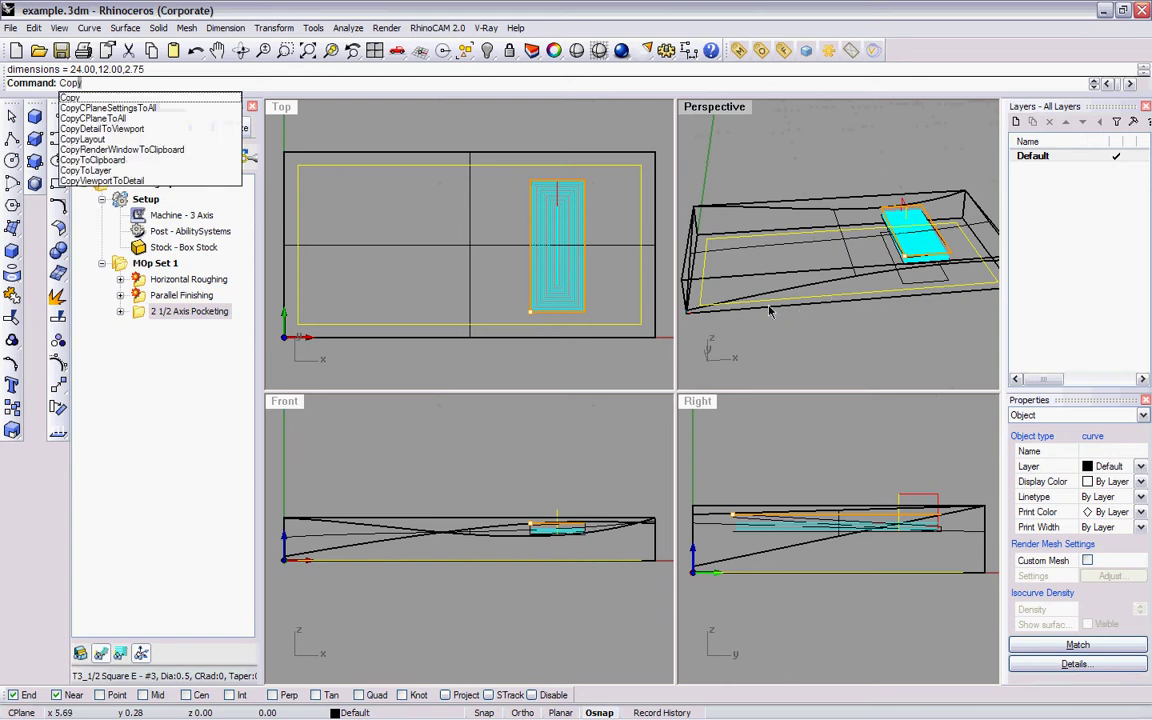
key(Return)
click(685, 316)
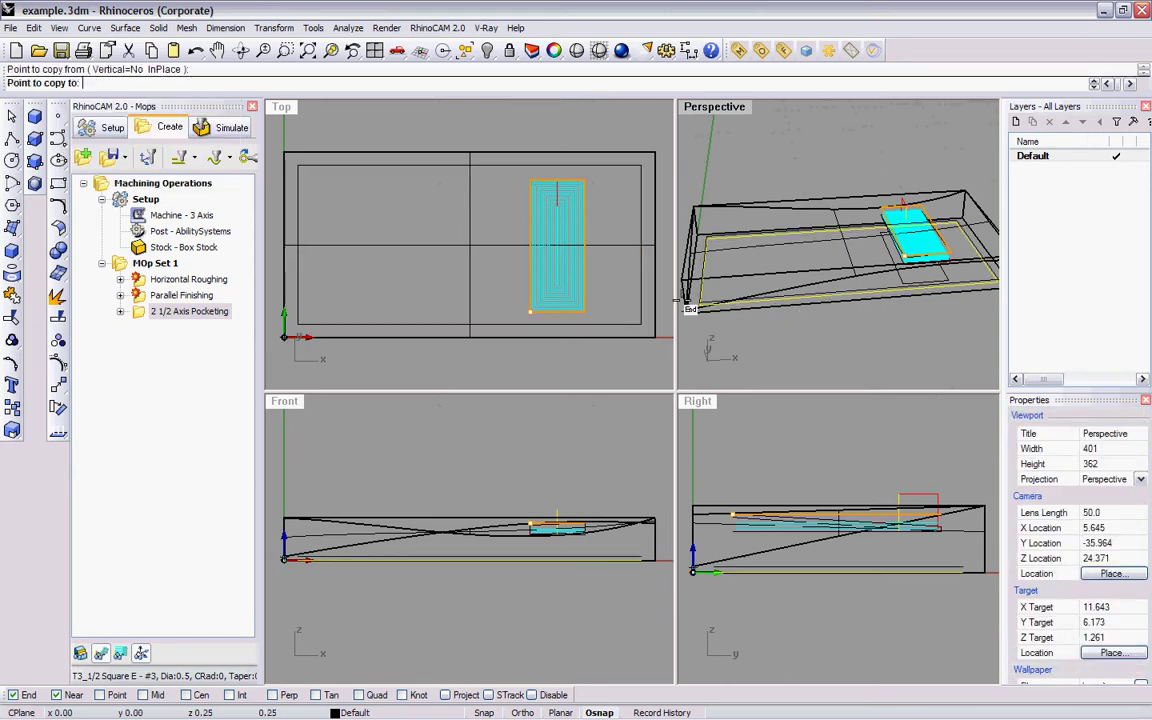
click(684, 281)
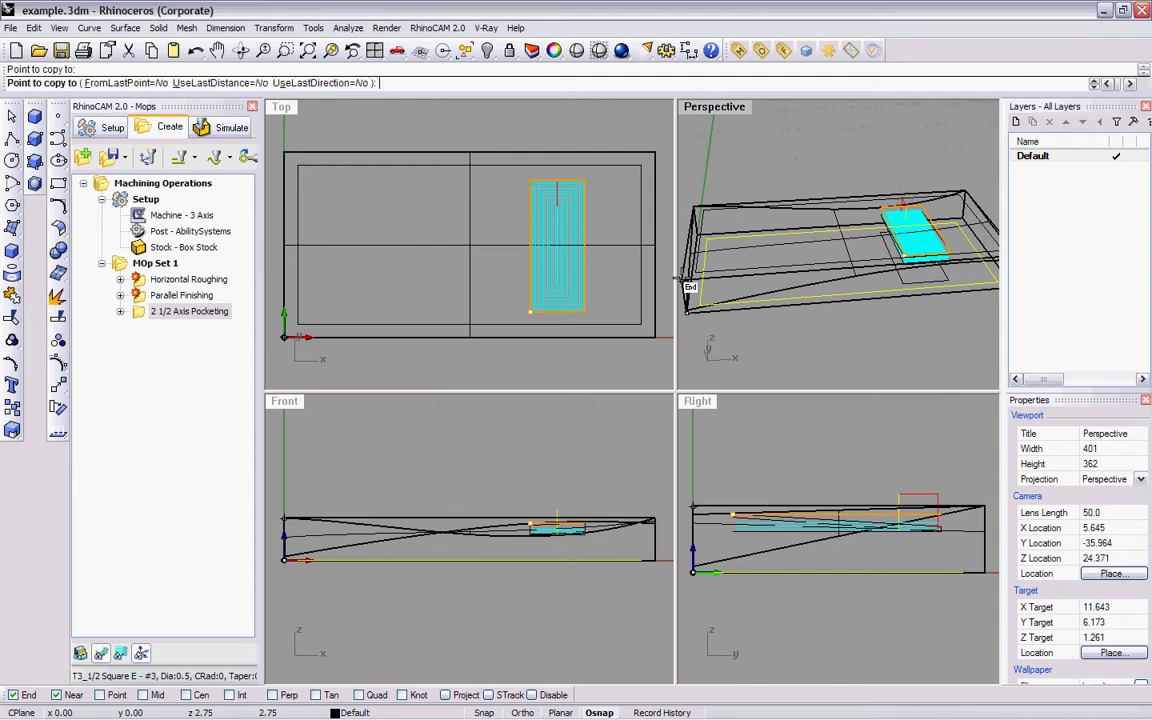
key(Return)
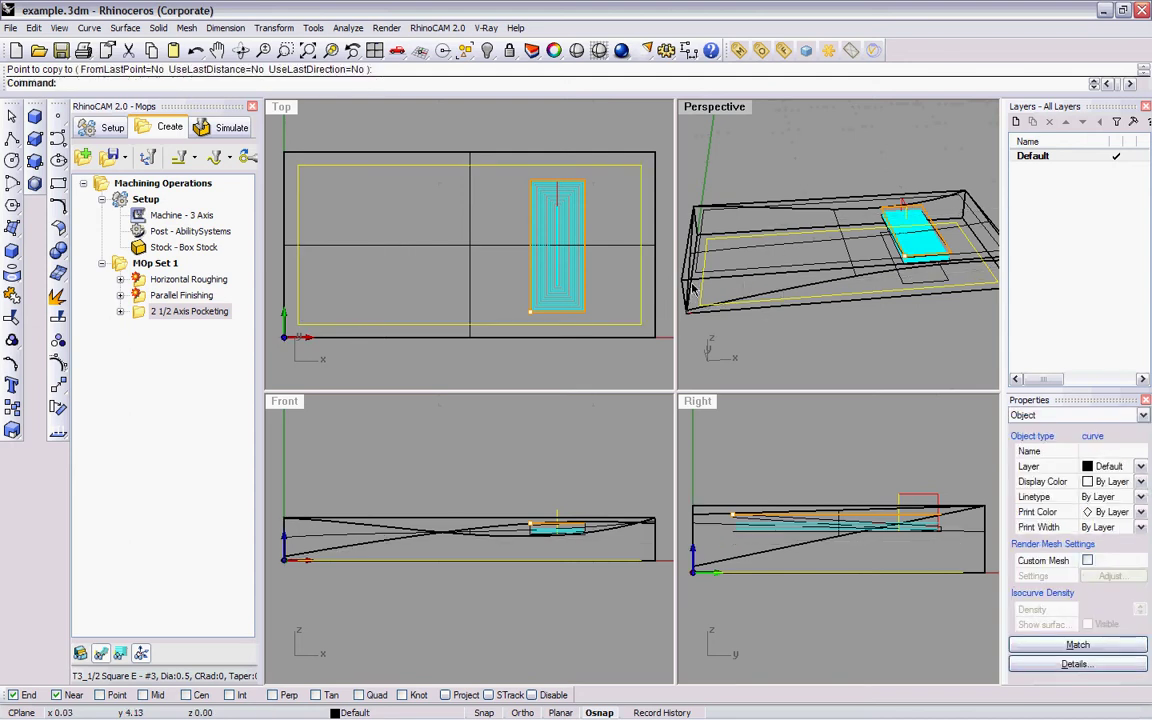
Step: Measure the bounding box's height along the vertical edge at its origin corner
text(Dim)
key(BackSpace)
text(stance)
key(Return)
click(683, 281)
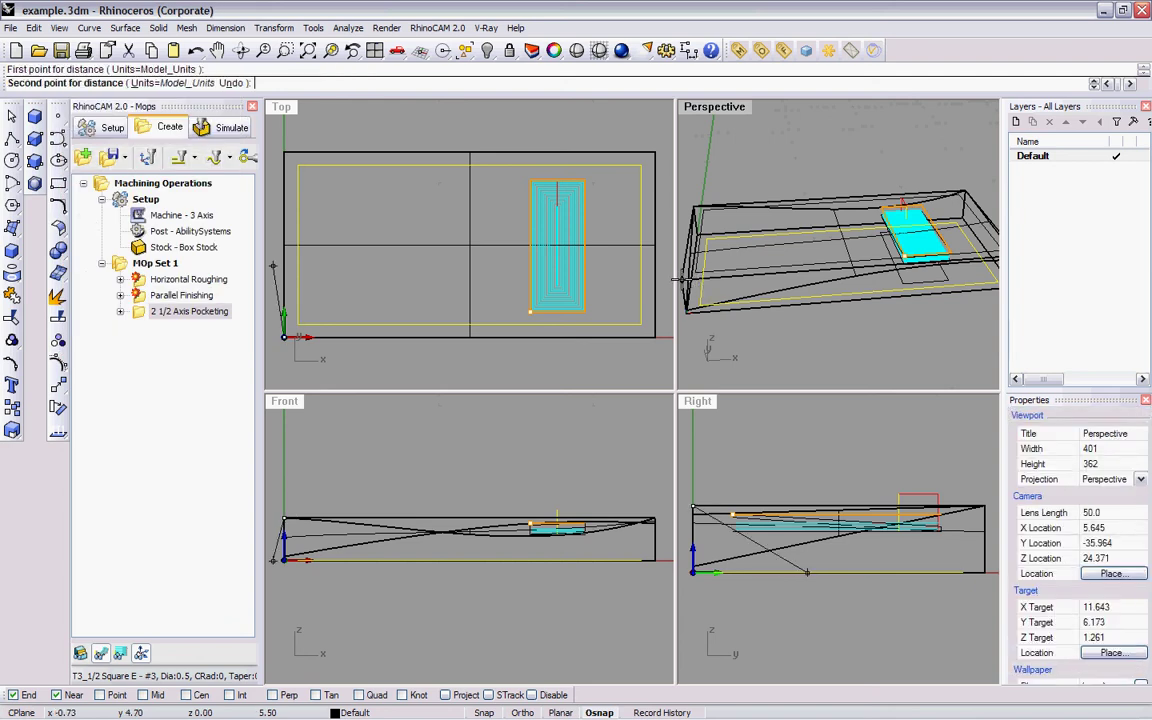
click(697, 284)
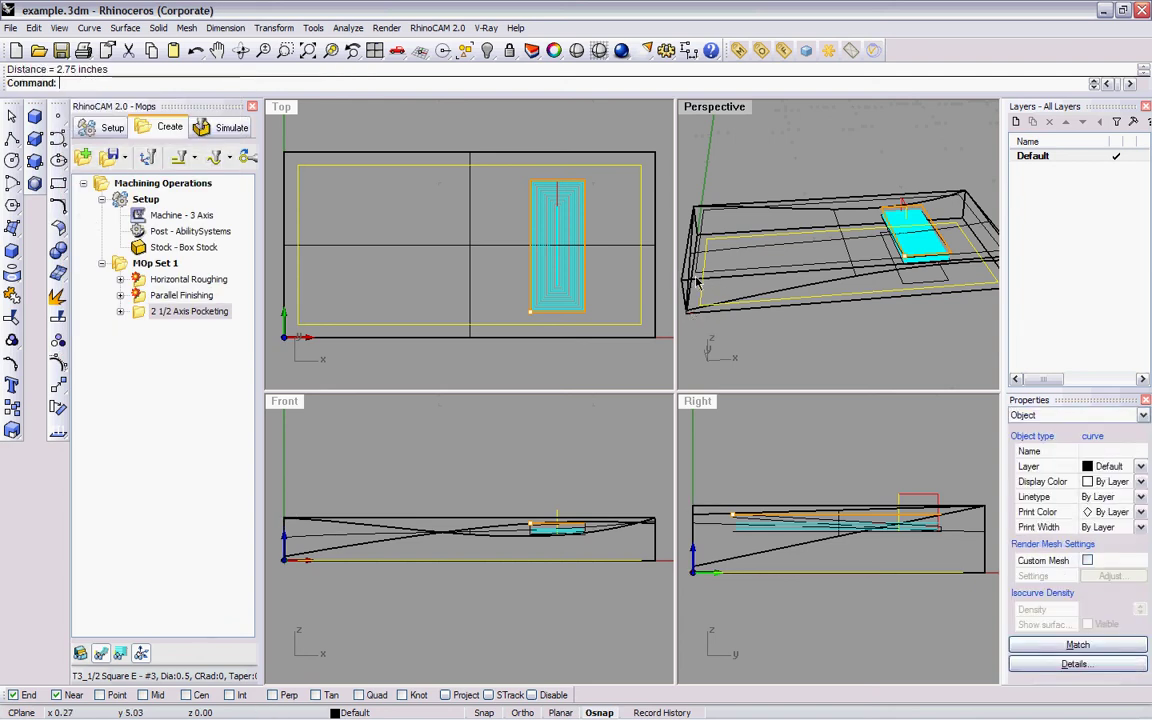
Step: Delete the bounding box and maximize the Perspective viewport
click(685, 294)
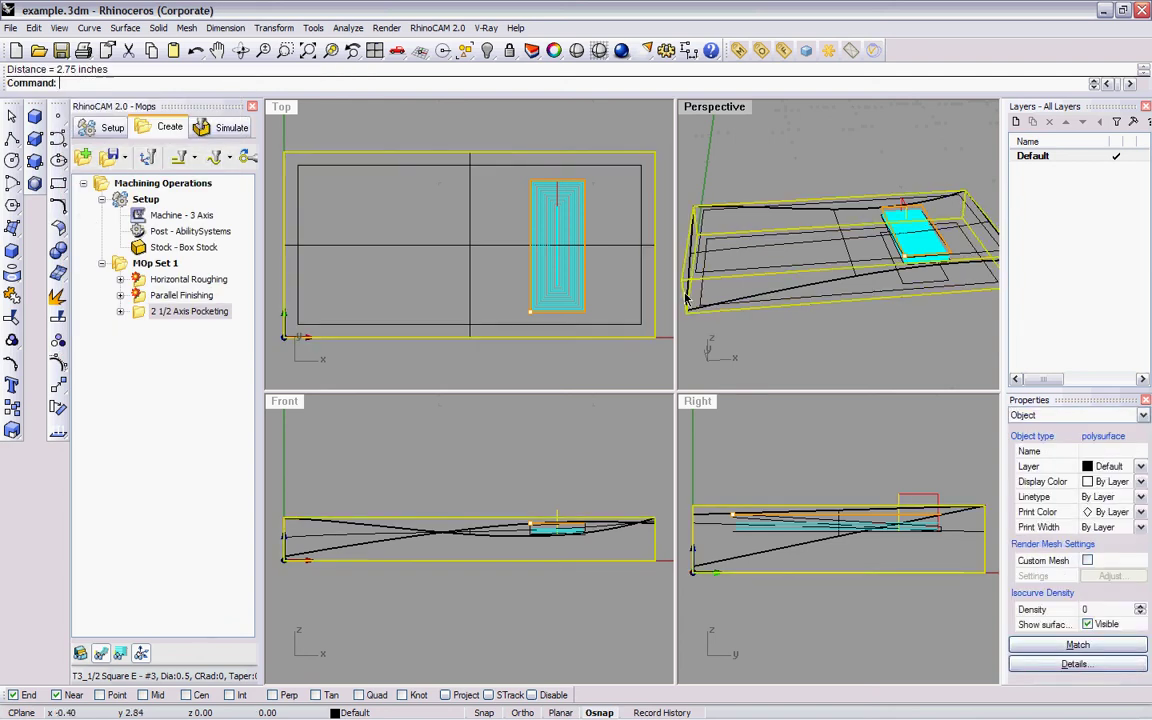
double_click(704, 107)
key(Delete)
Step: Start a 2 1/2 axis Profiling operation with the raised copy of the large rectangle as its machining region
right_drag(560, 337, 600, 298)
click(643, 314)
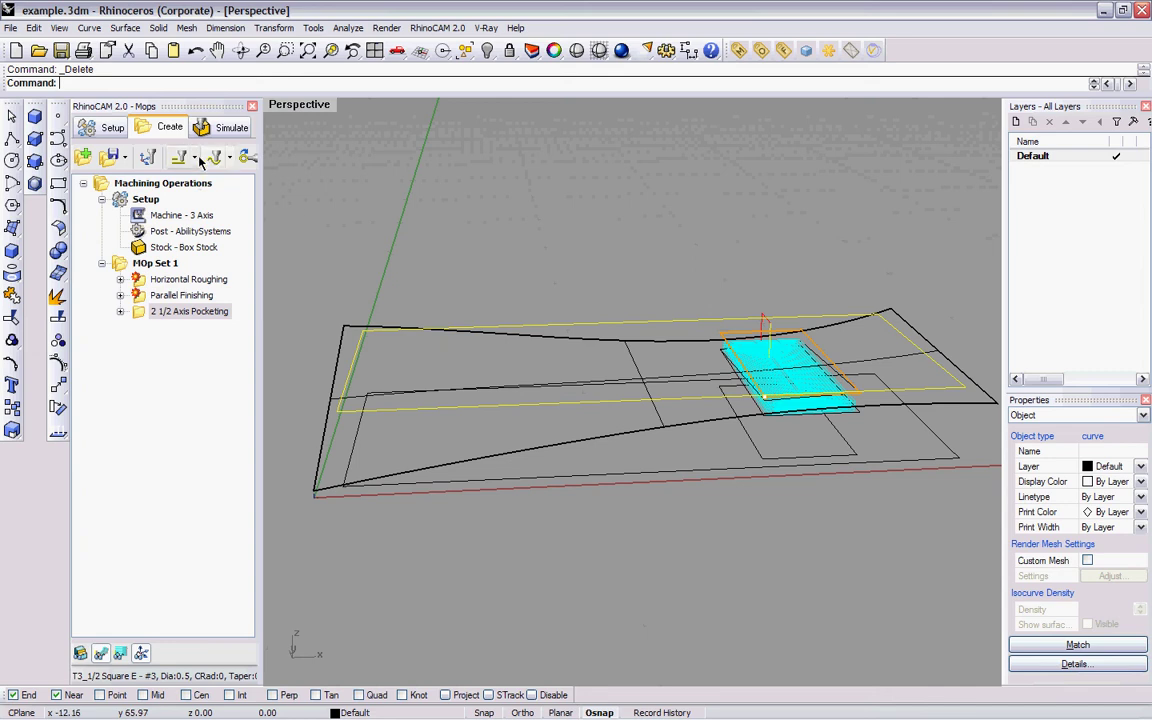
click(196, 158)
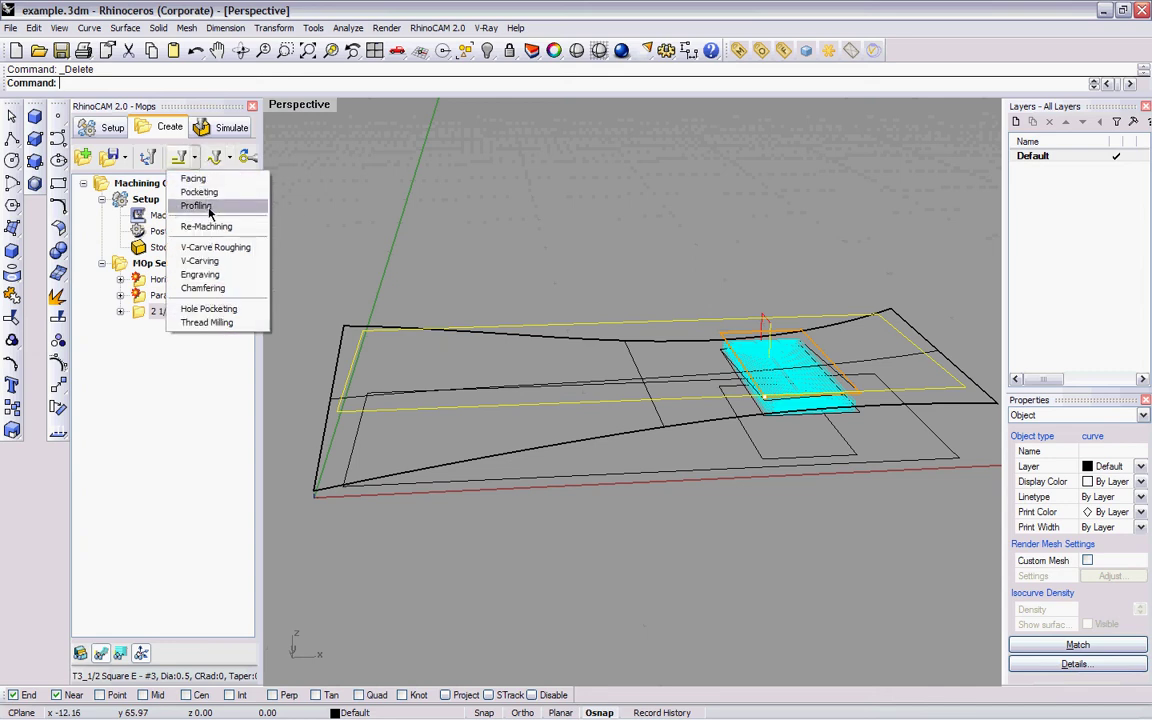
click(205, 206)
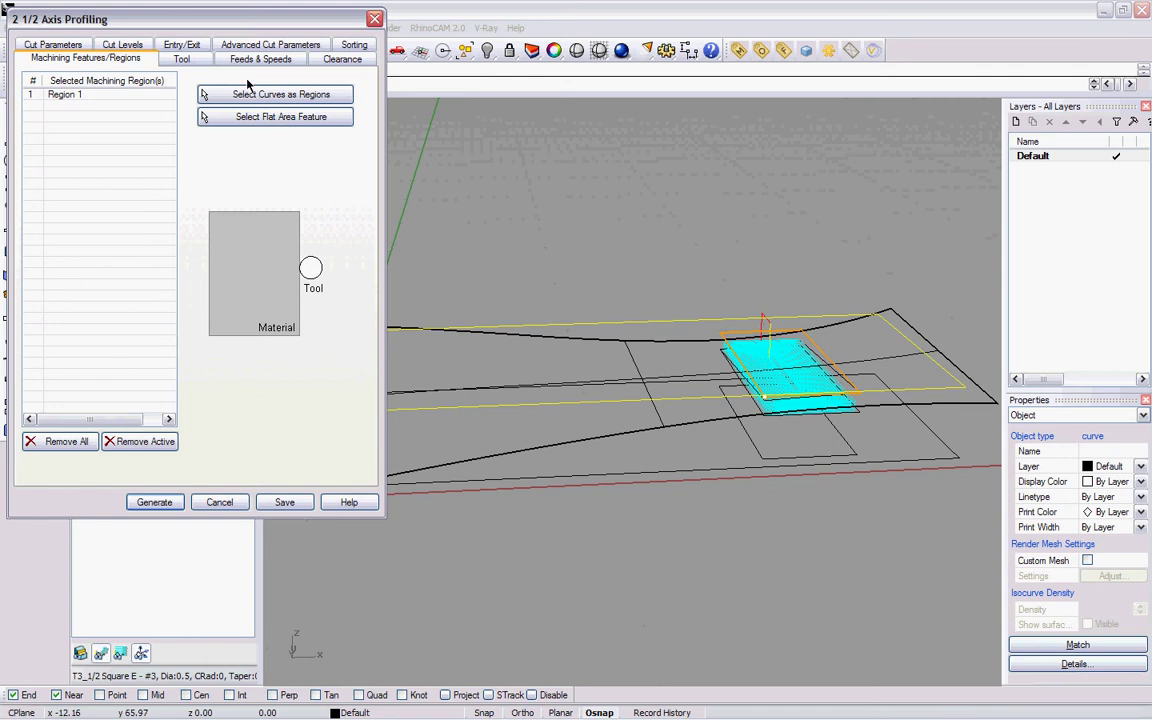
Step: Compare the dimensions of the 1/4" and 1/2 square endmills and assign T3_1/2 Square Endmill (Roughing) to the profiling operation
click(181, 58)
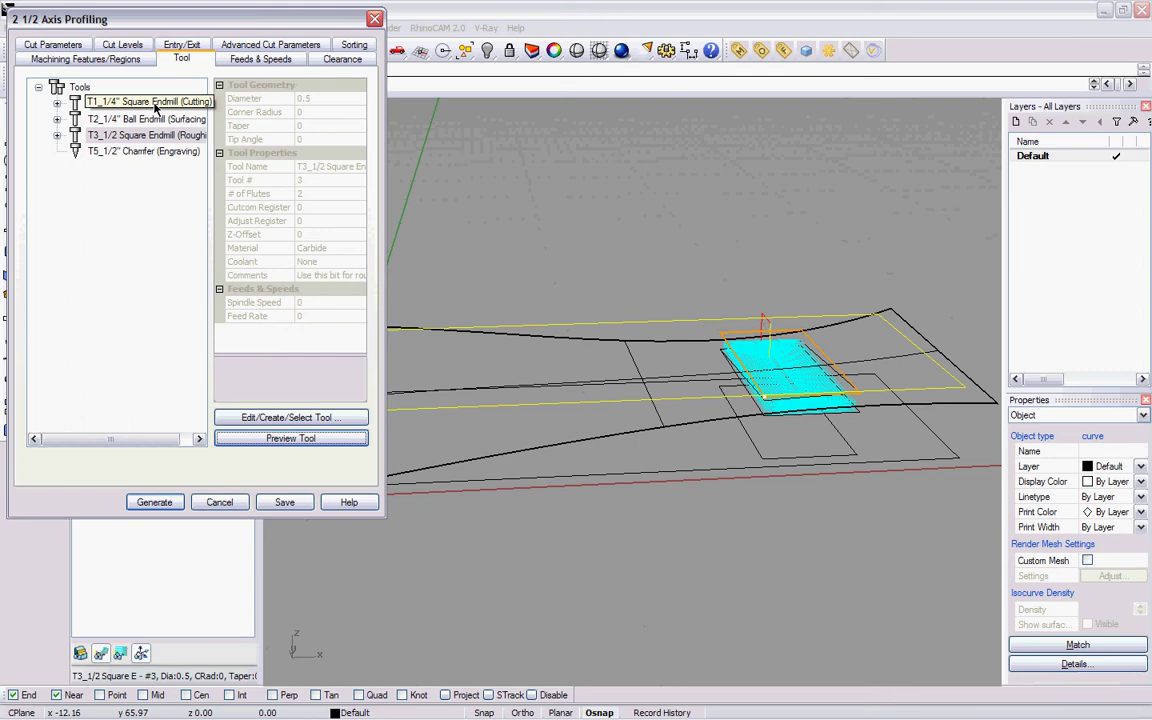
click(155, 104)
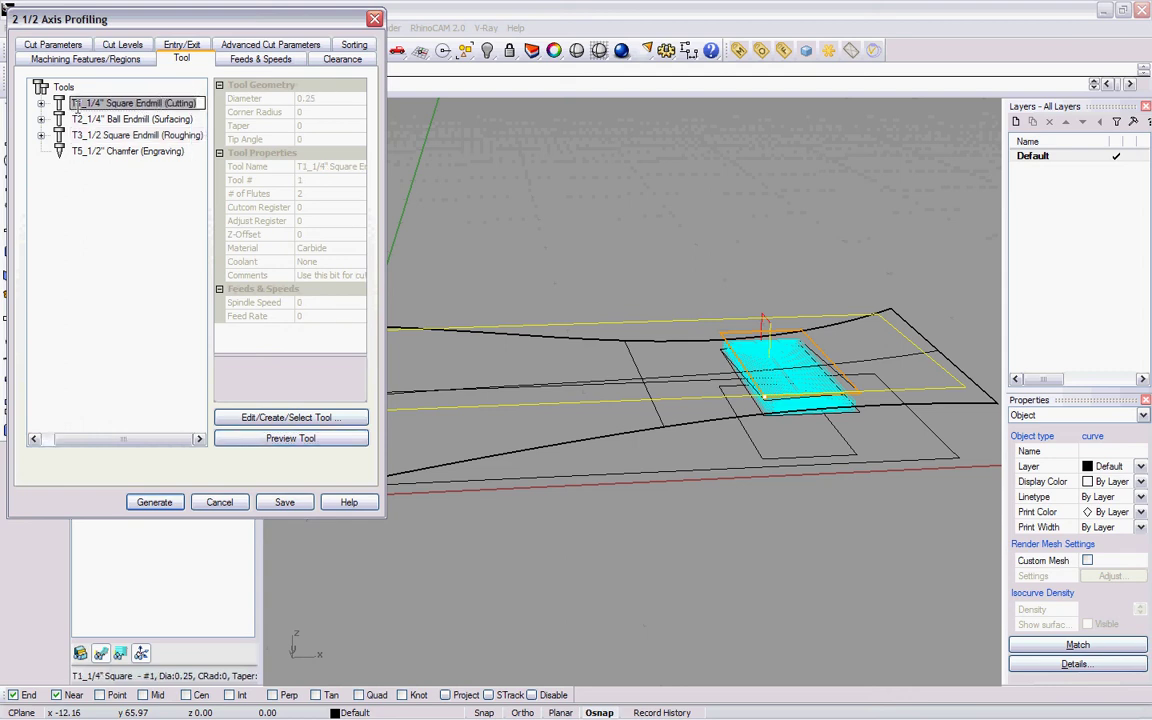
click(290, 417)
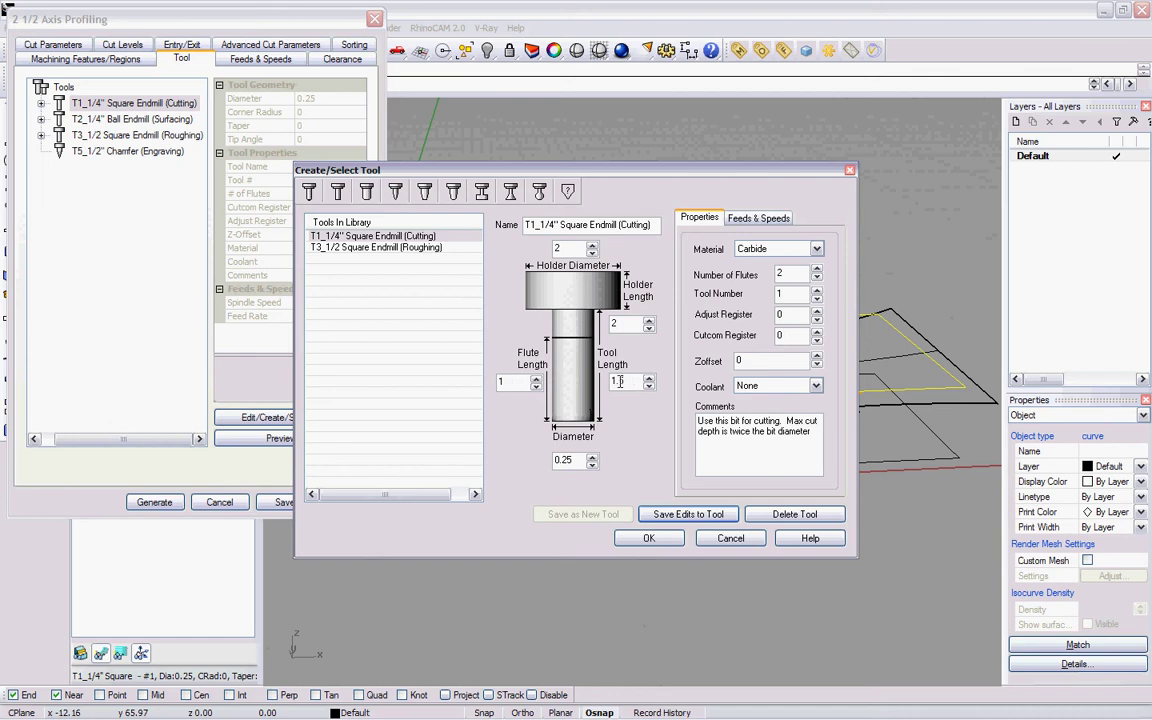
click(376, 248)
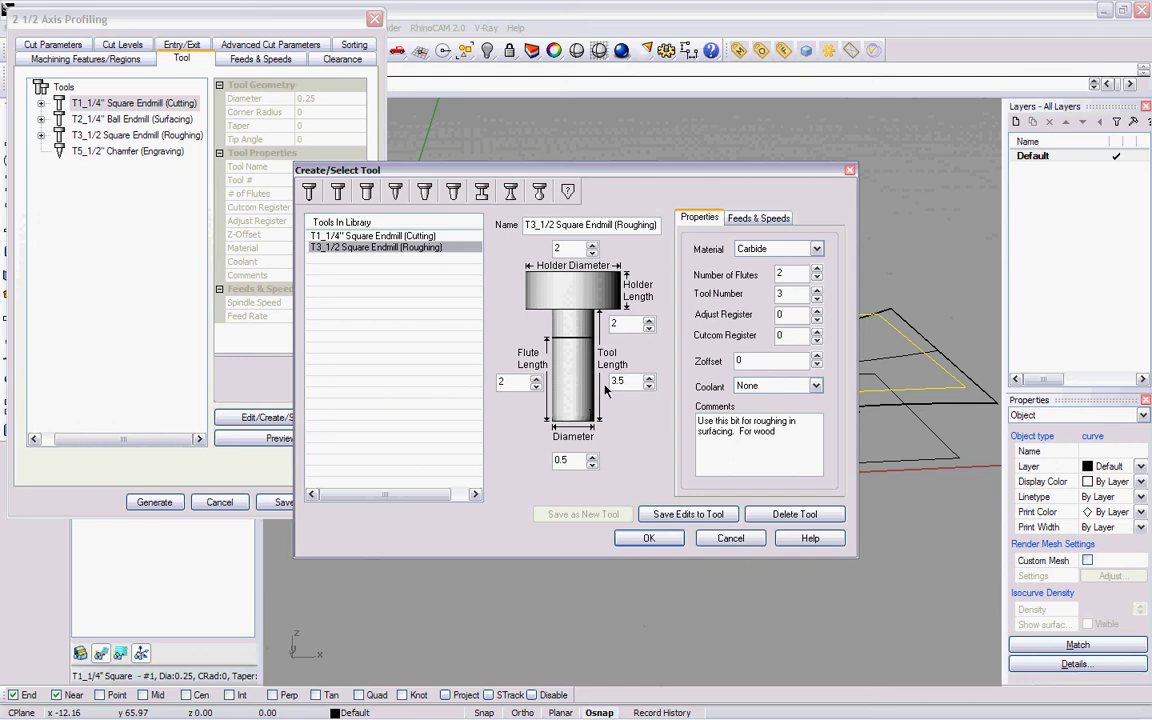
click(731, 539)
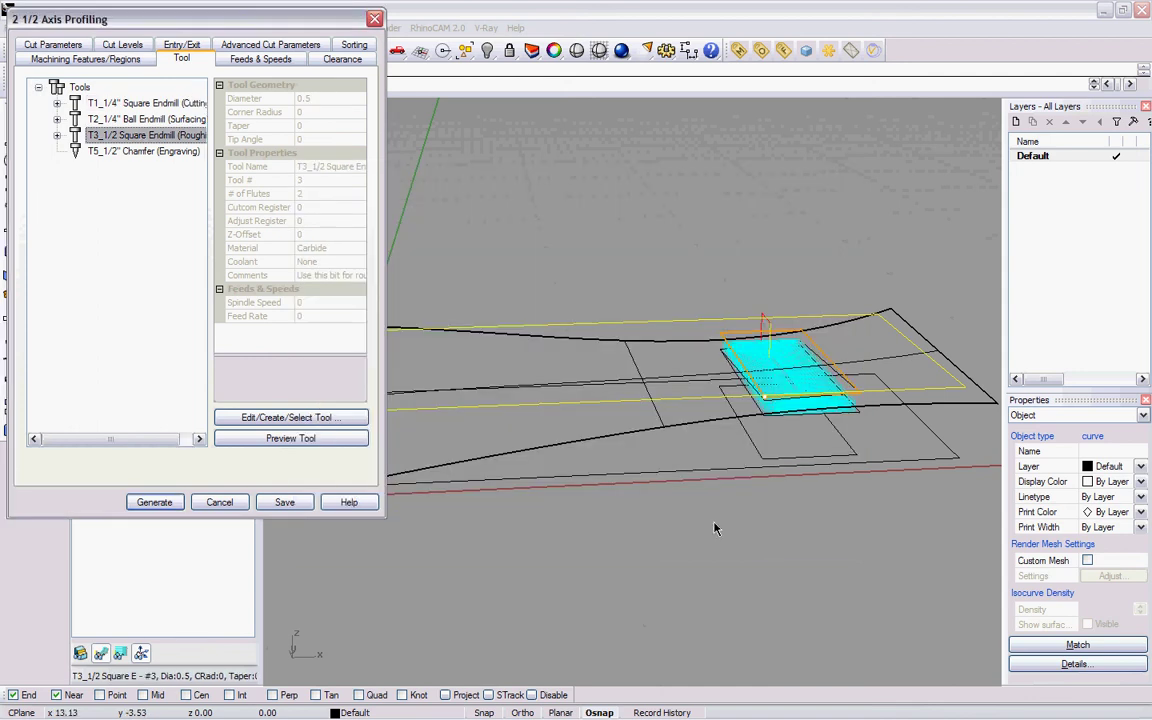
click(160, 137)
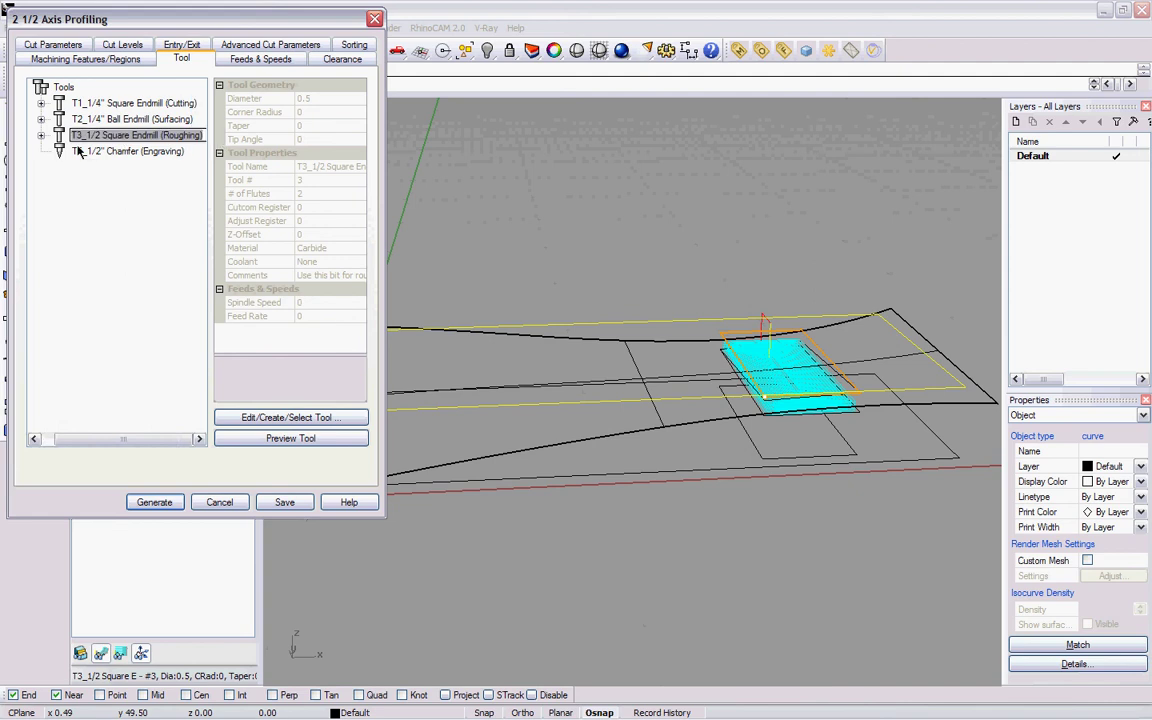
Step: Set the profiling spindle speed to 18000 RPM, and check the cut feed rate and the absolute Z clearance value
click(251, 62)
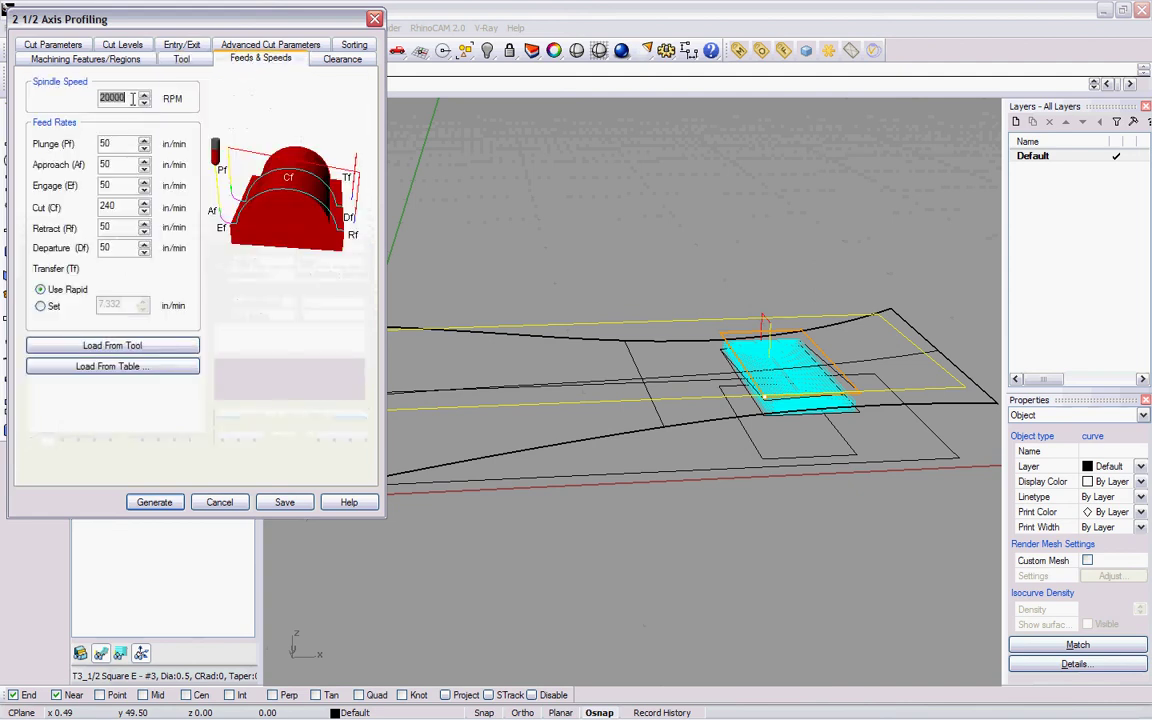
double_click(120, 90)
text(18)
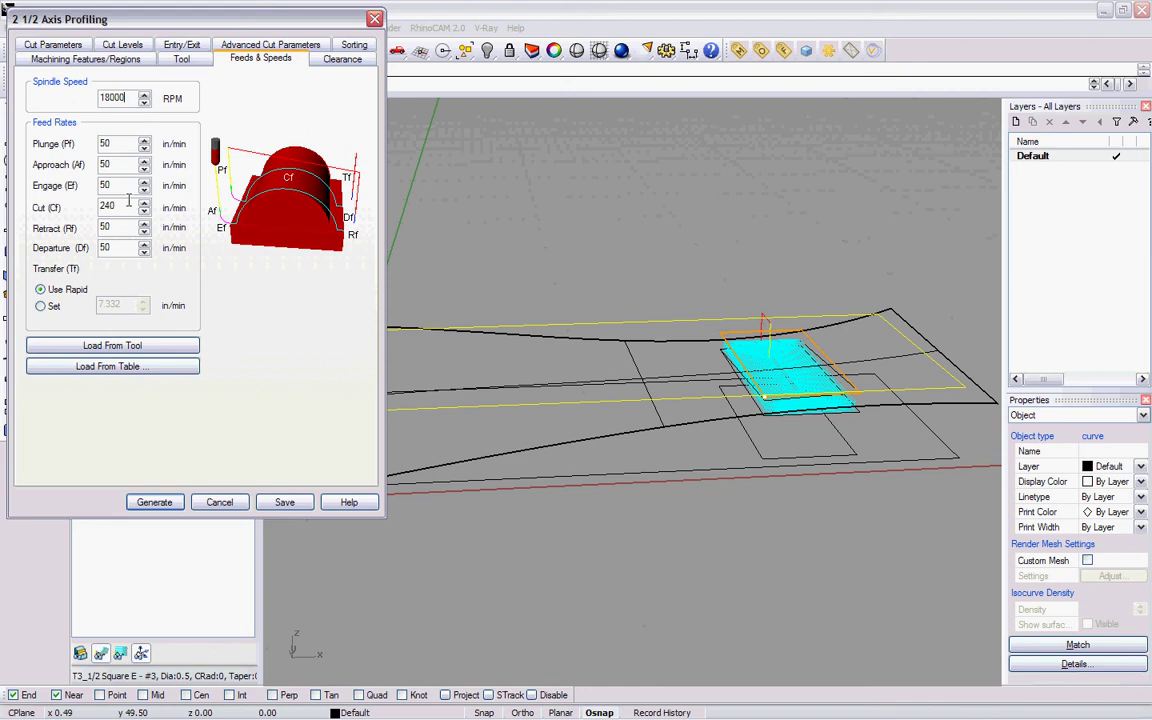
drag(127, 207, 76, 201)
click(339, 60)
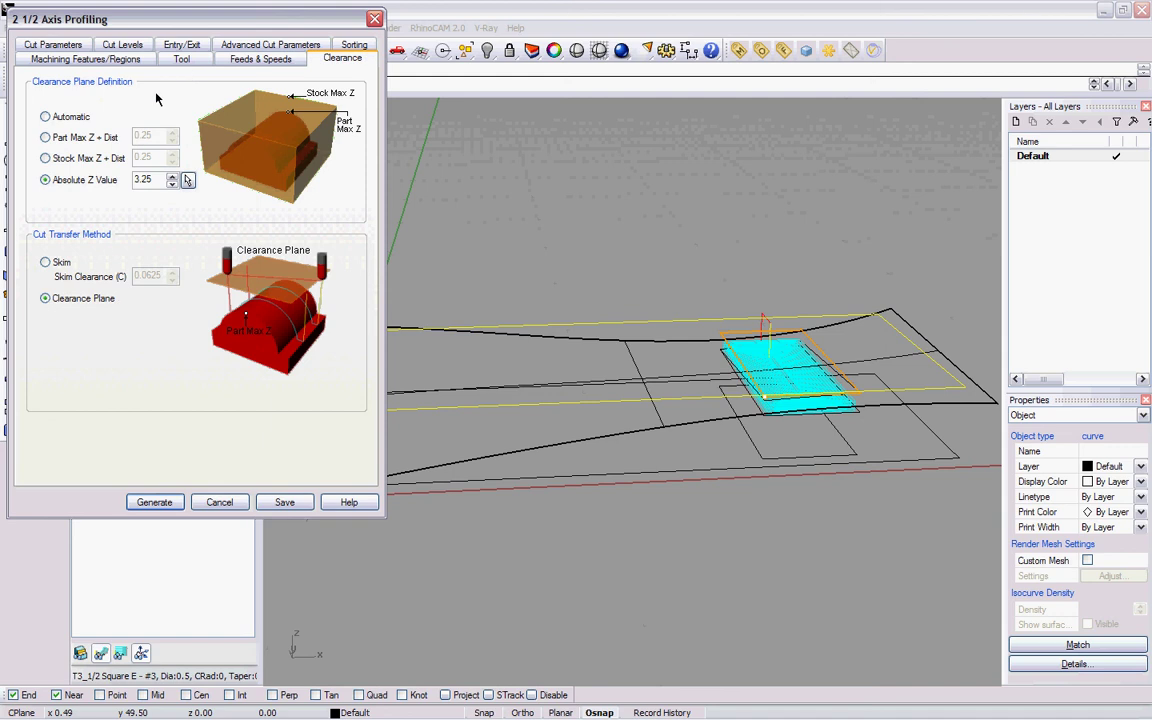
double_click(156, 180)
Step: Enable the outside/inside option for closed curves and set the profile to cut on the outside
click(36, 46)
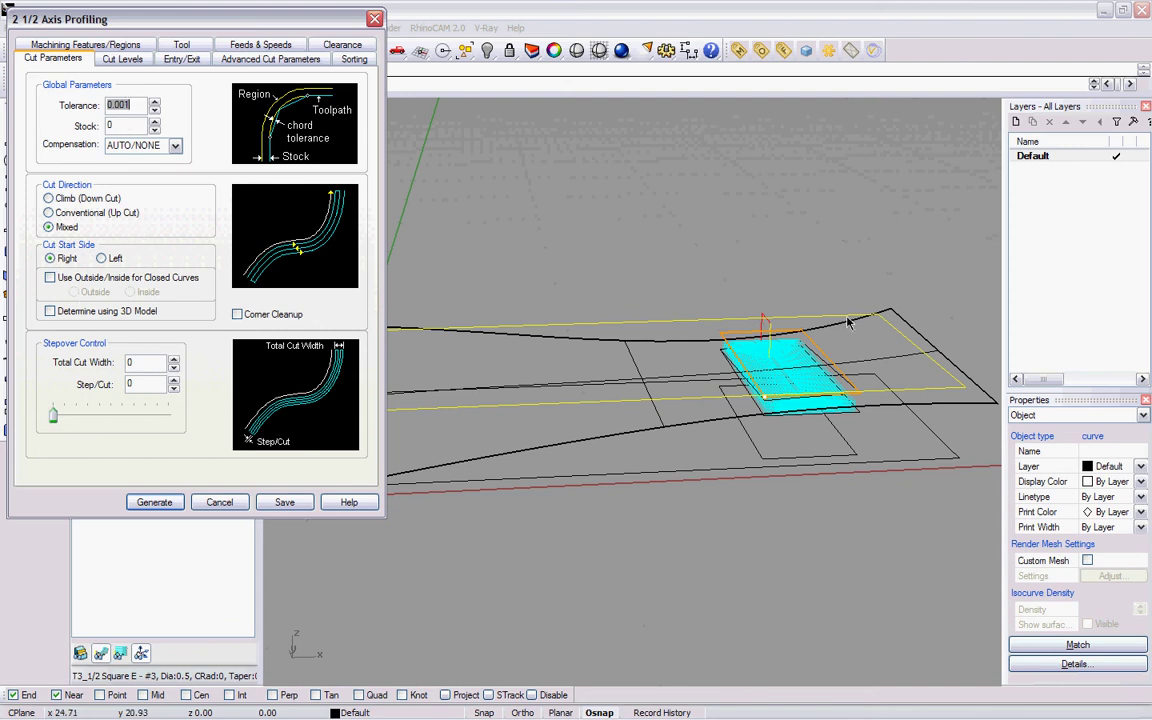
click(51, 279)
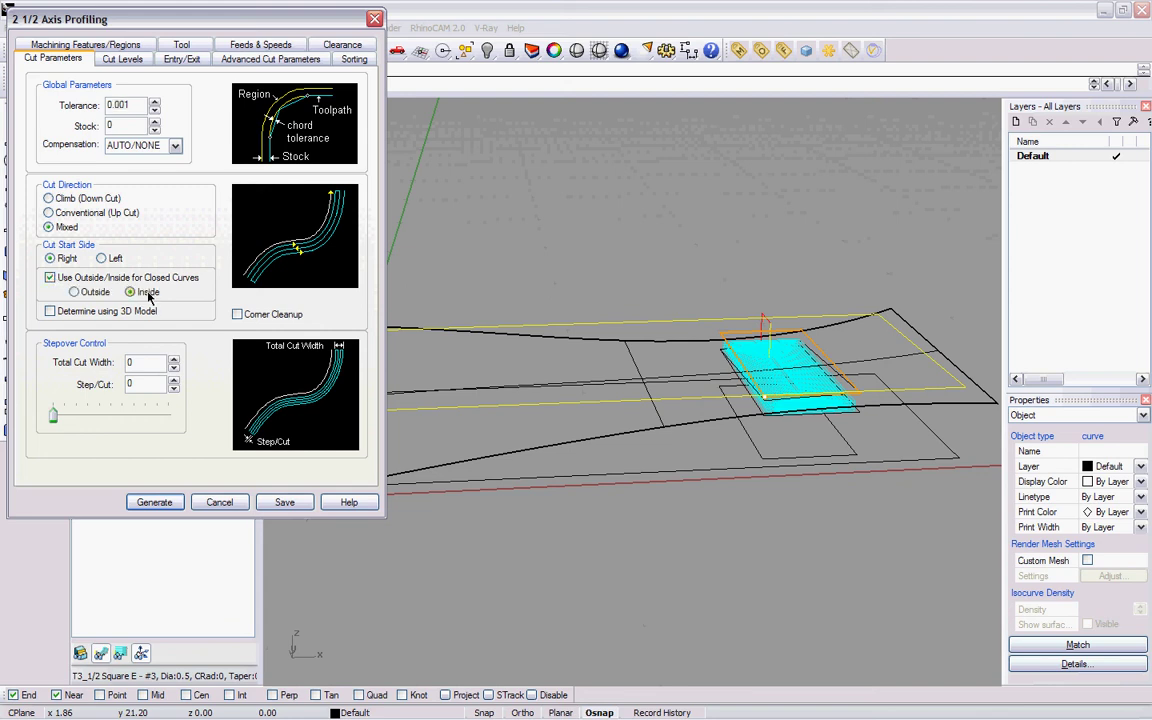
click(73, 292)
Step: Set the profiling total cut depth and rough depth to 2.75, with a rough depth per cut of 0.25
click(128, 61)
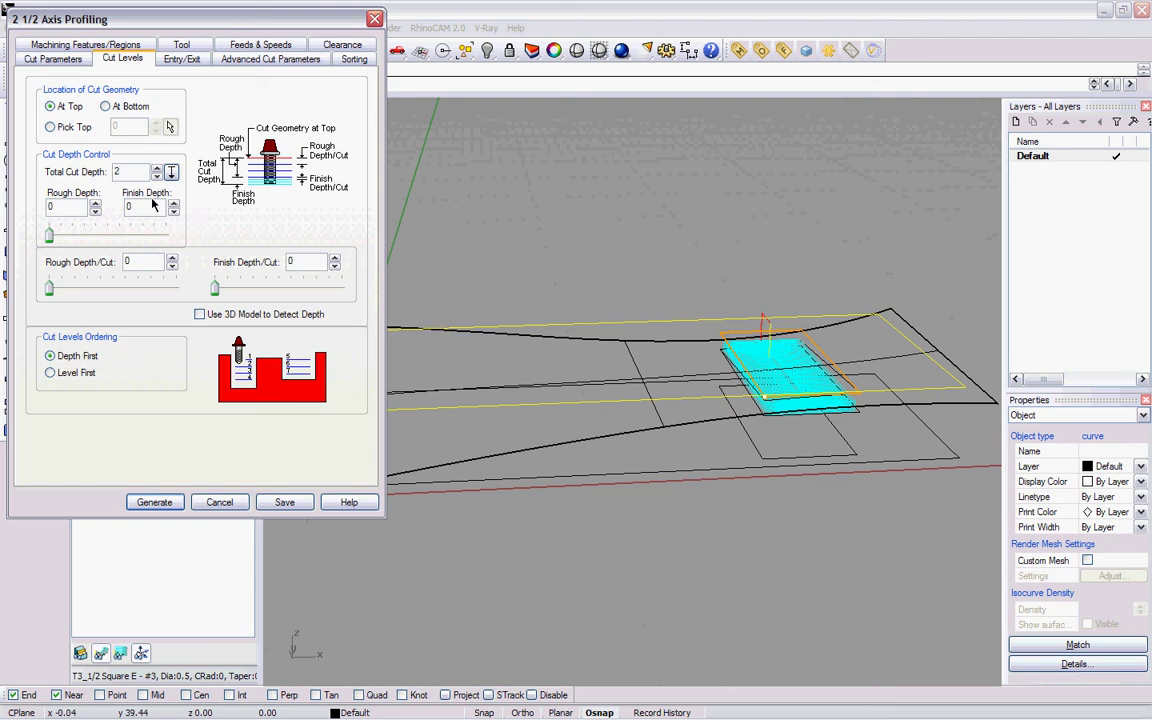
drag(73, 206, 64, 238)
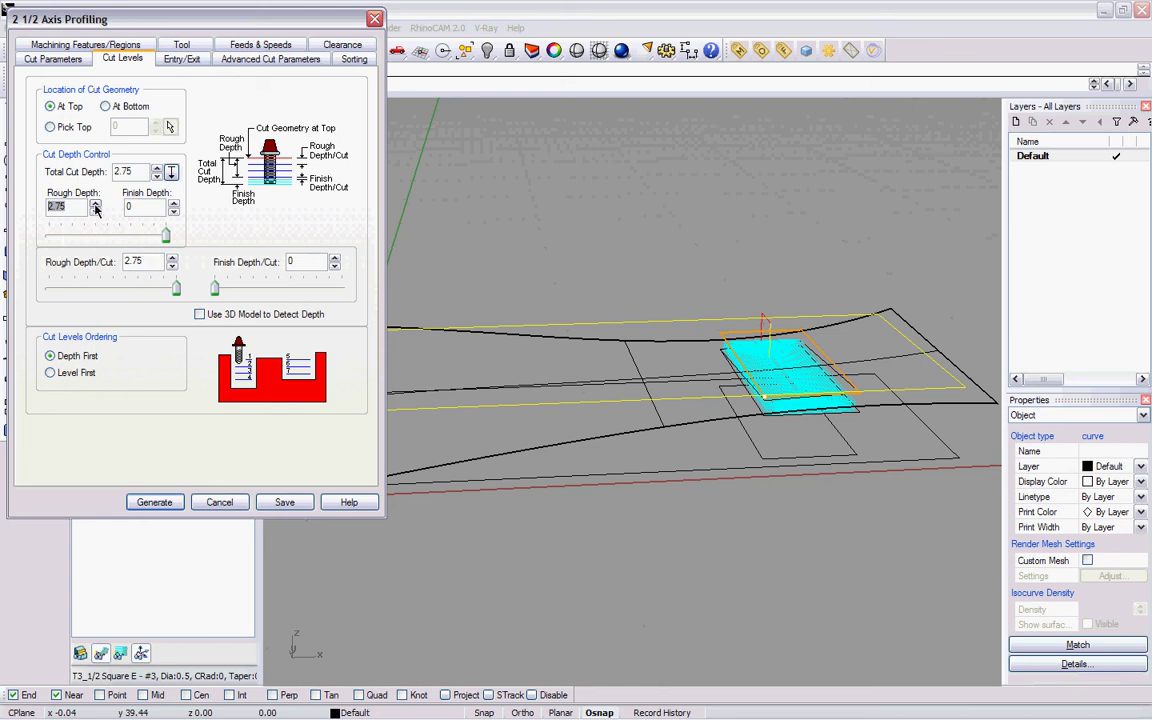
click(148, 262)
key(BackSpace)
text(.25)
click(314, 261)
Step: Set the cut sorting to Minimum Distance Sort and generate the profiling toolpath
click(181, 60)
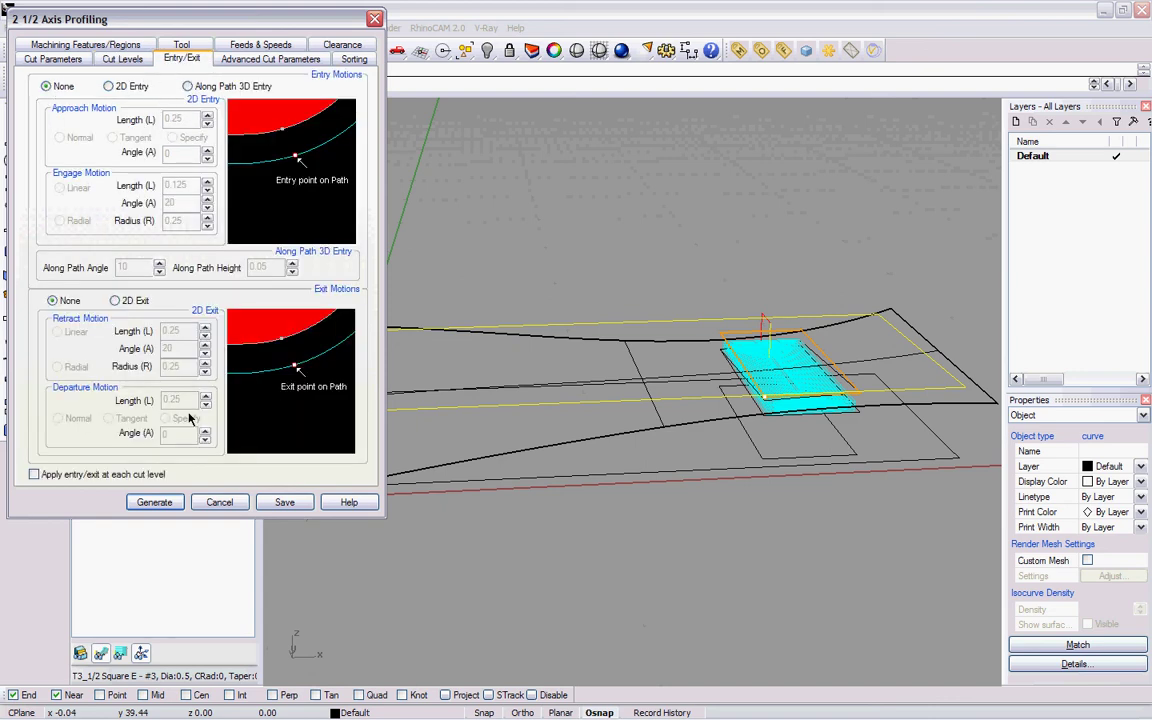
click(354, 58)
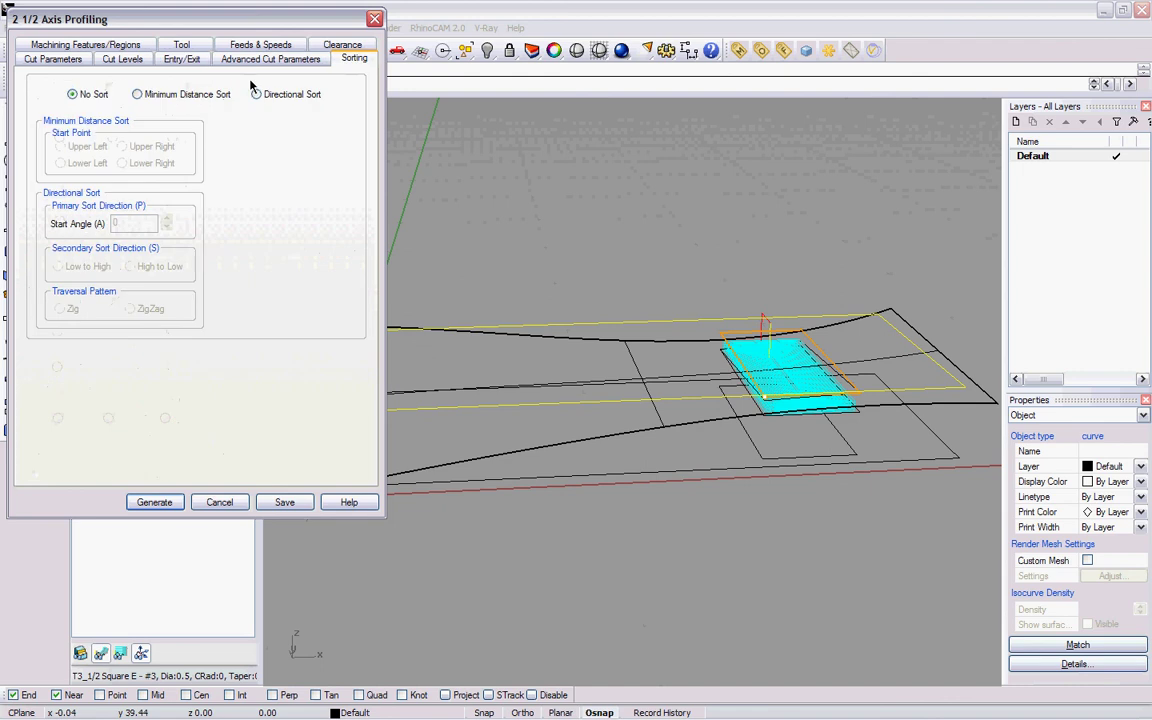
click(147, 94)
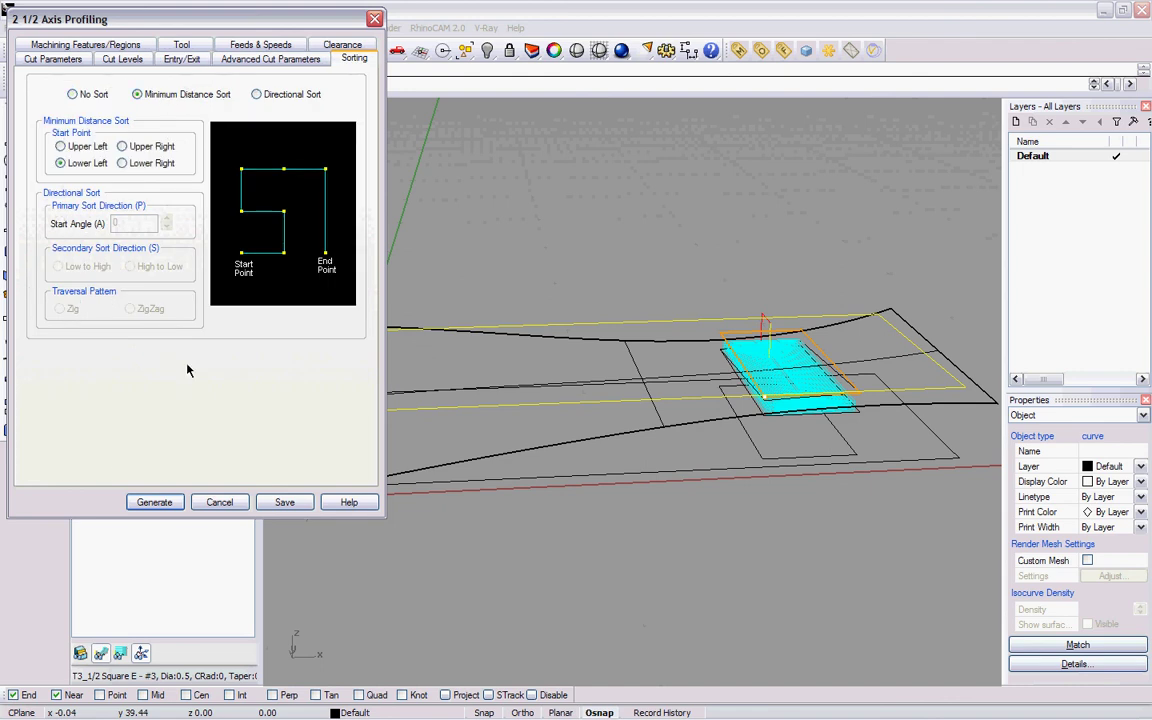
click(168, 504)
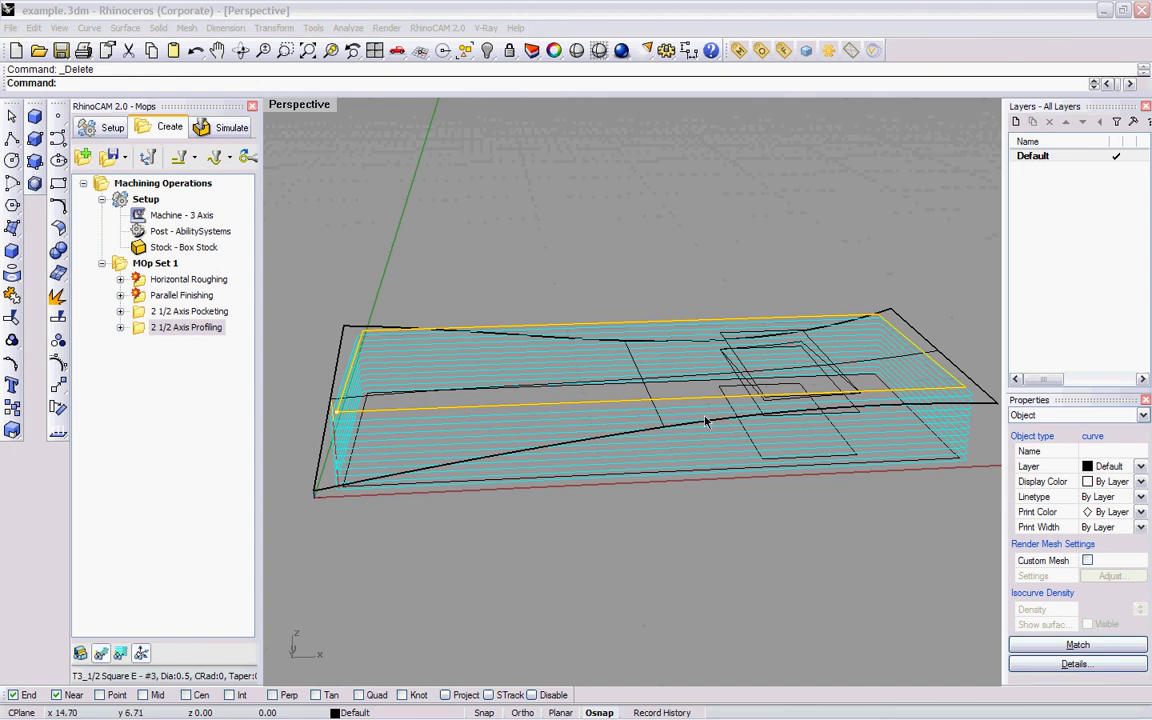
Step: Switch to the four-viewport layout, run the cutting simulation of the 2 1/2 axis profiling toolpath, and inspect the machined stock in perspective
right_drag(671, 447, 690, 465)
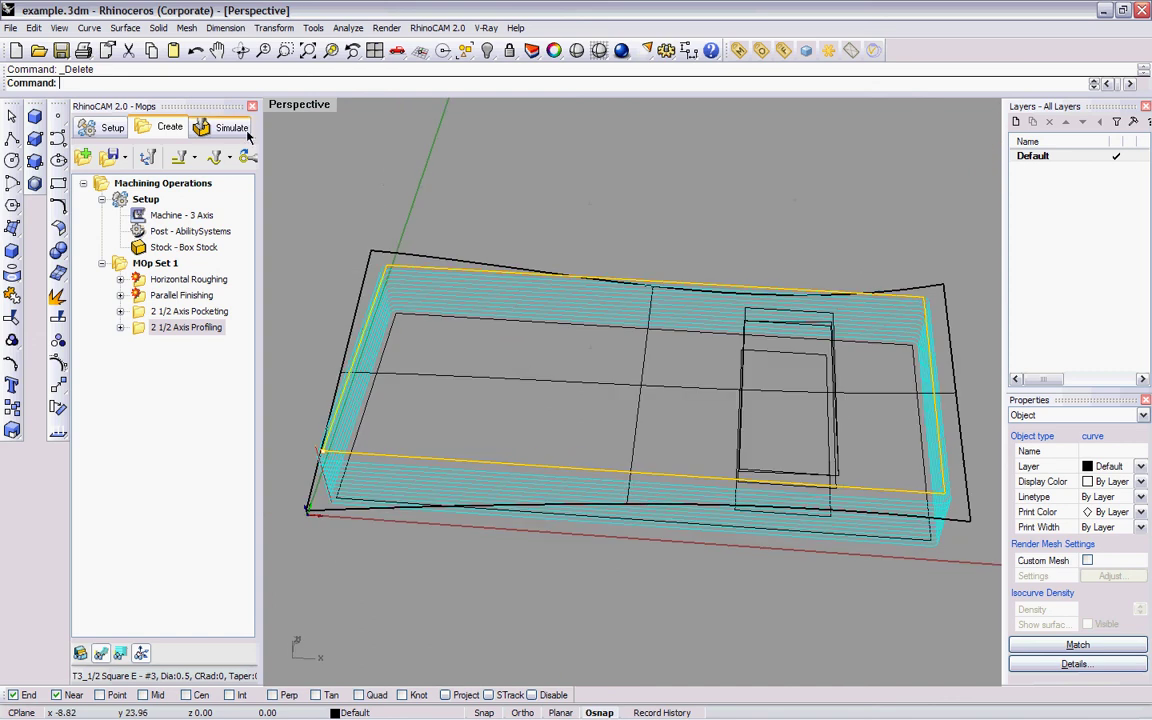
double_click(290, 104)
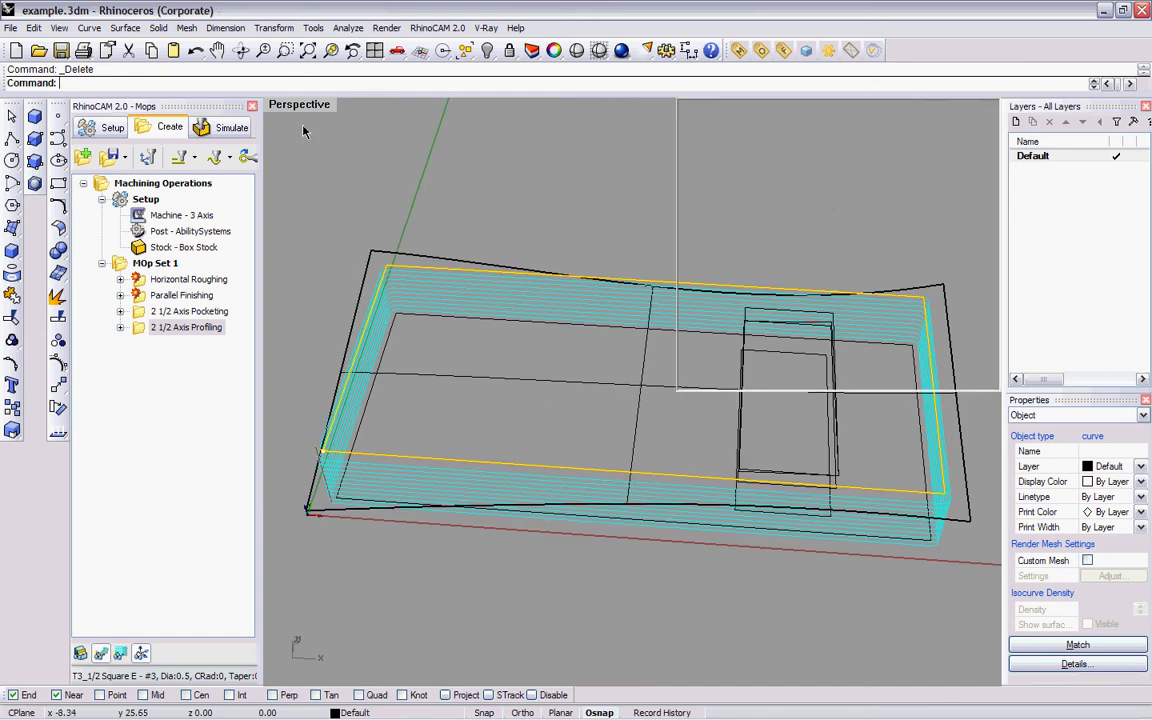
click(215, 127)
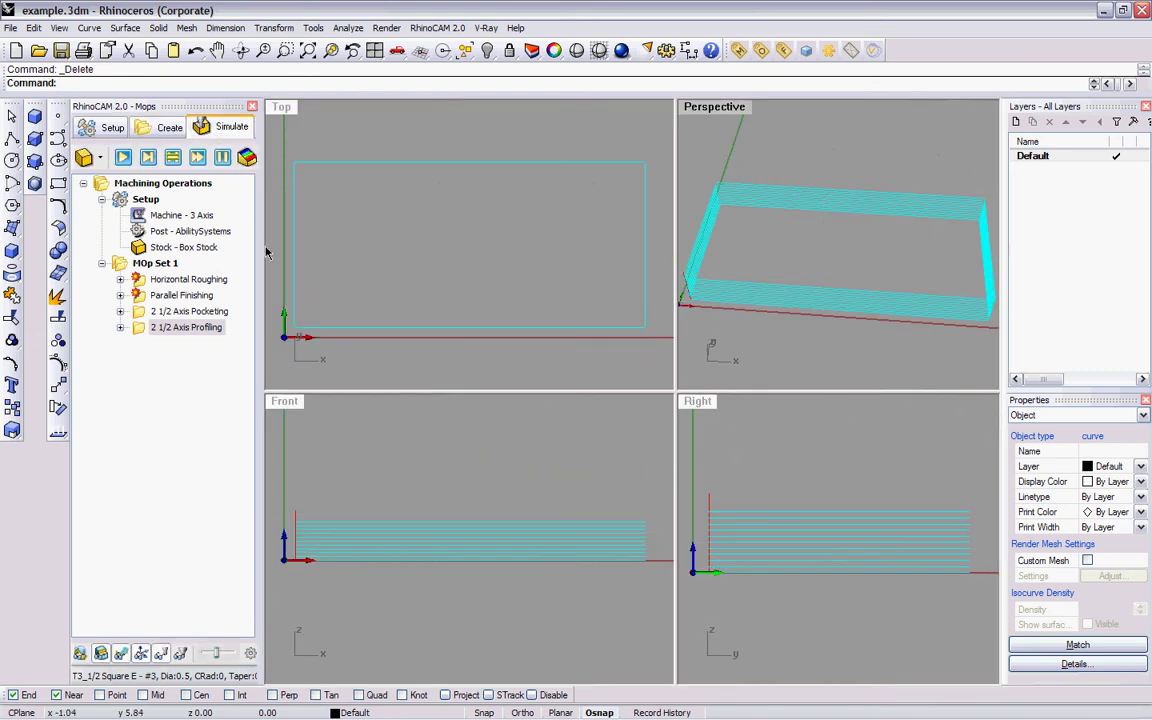
click(123, 160)
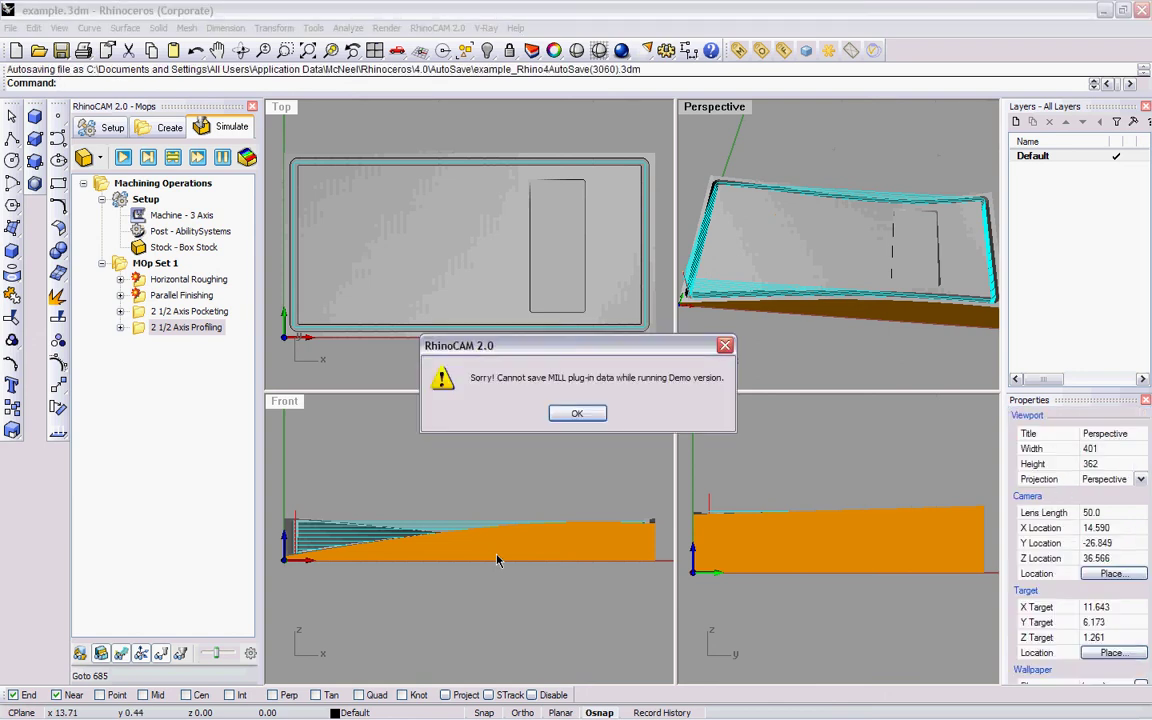
click(577, 413)
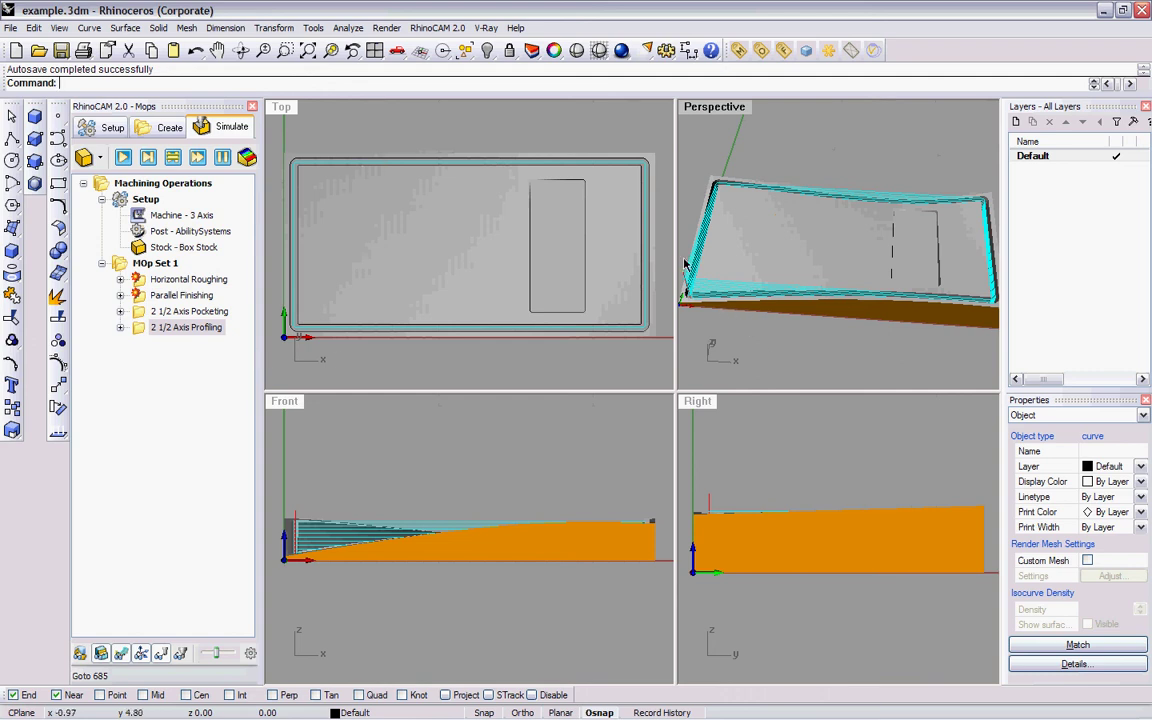
right_drag(857, 281, 800, 197)
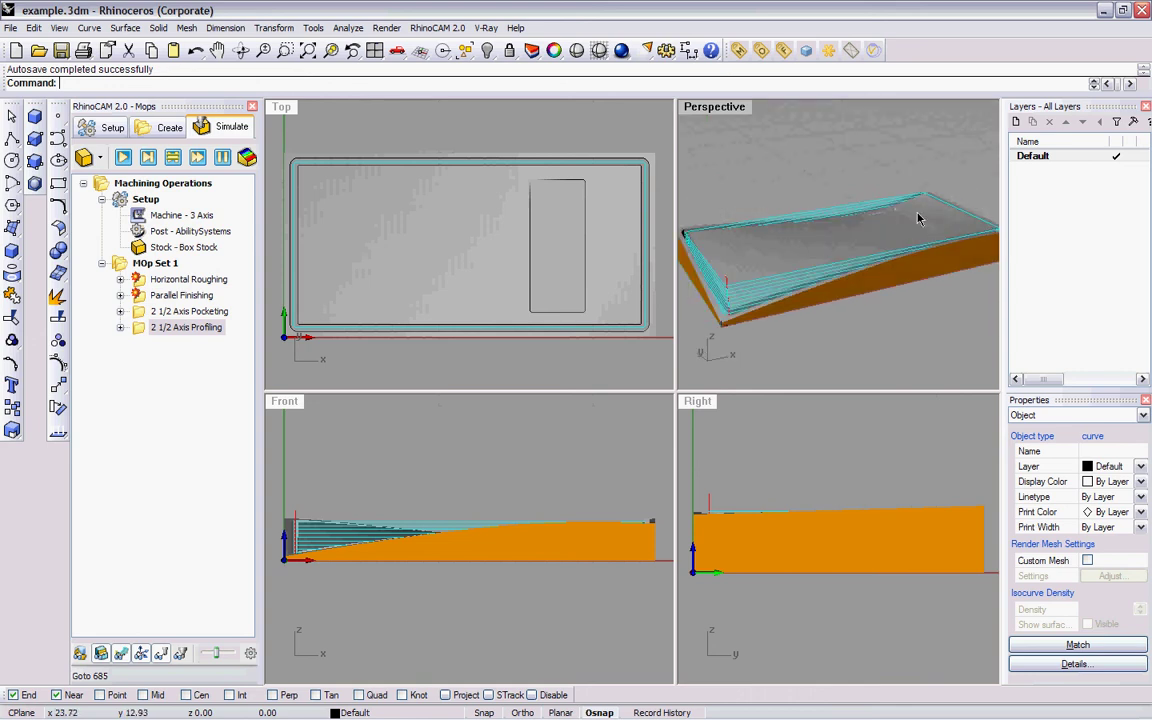